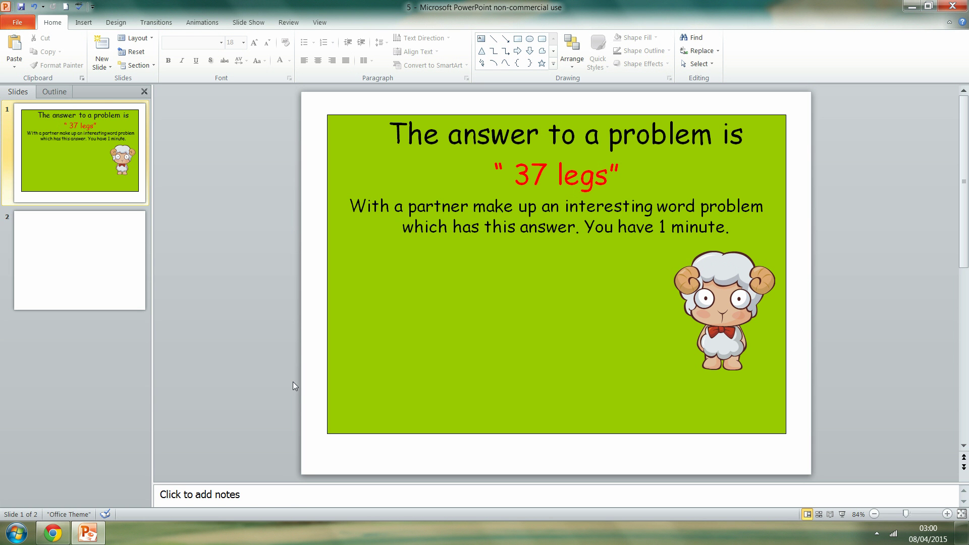
- Draw a wide rounded rectangle near the top of blank slide 2
{"action": "left_click", "coordinate": [75, 250]}
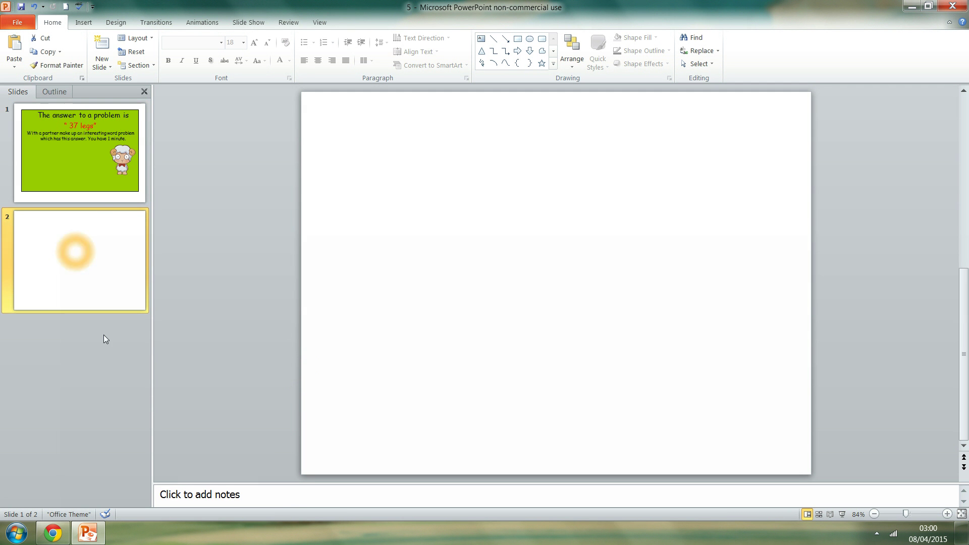
{"action": "left_click", "coordinate": [83, 23]}
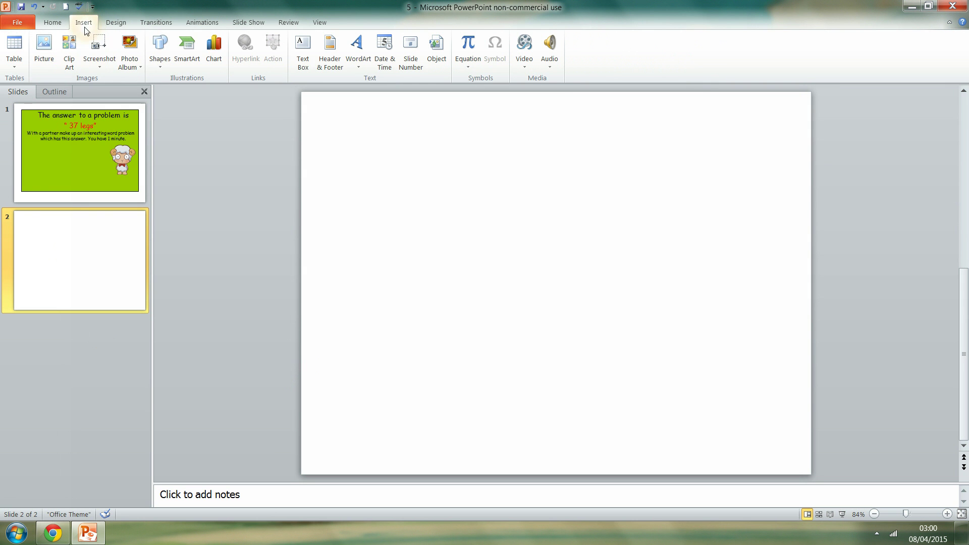
{"action": "left_click", "coordinate": [161, 51]}
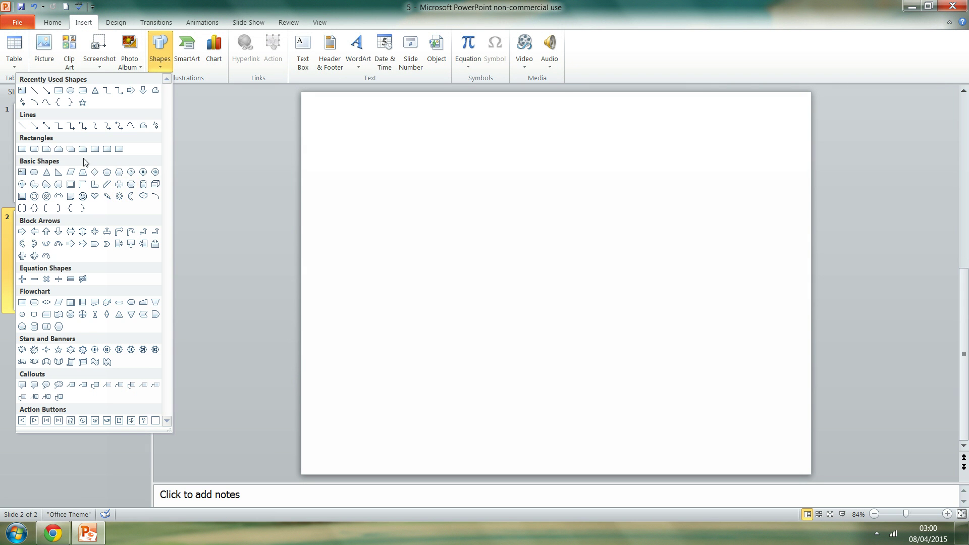
{"action": "left_click", "coordinate": [35, 149]}
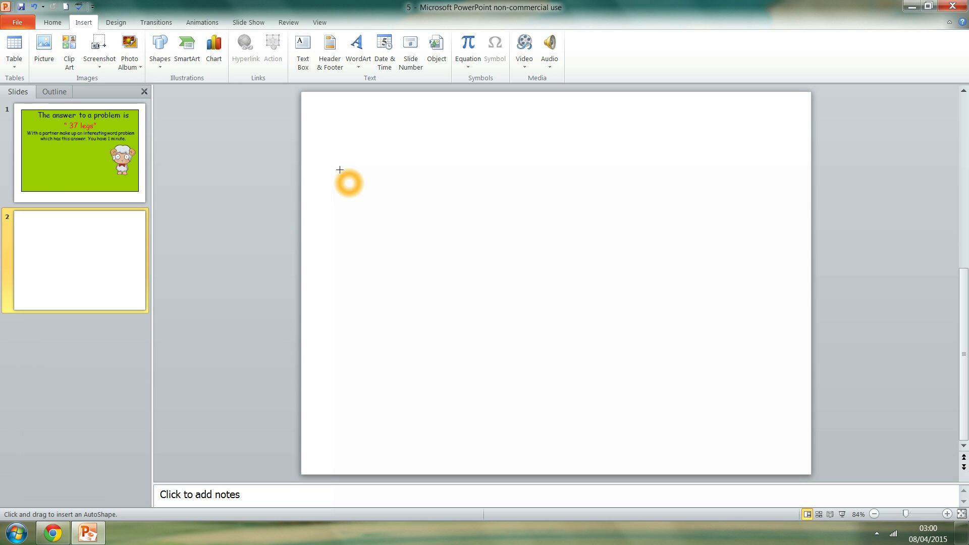
{"action": "left_click_drag", "start_coordinate": [324, 159], "coordinate": [718, 208]}
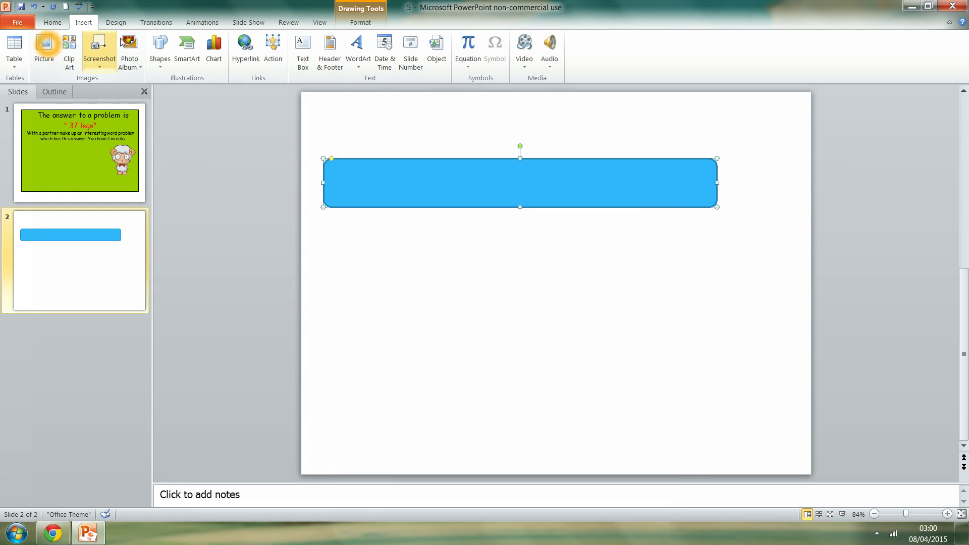
- Draw a thin rectangle bar below it and paste a copy just underneath
{"action": "left_click", "coordinate": [56, 26]}
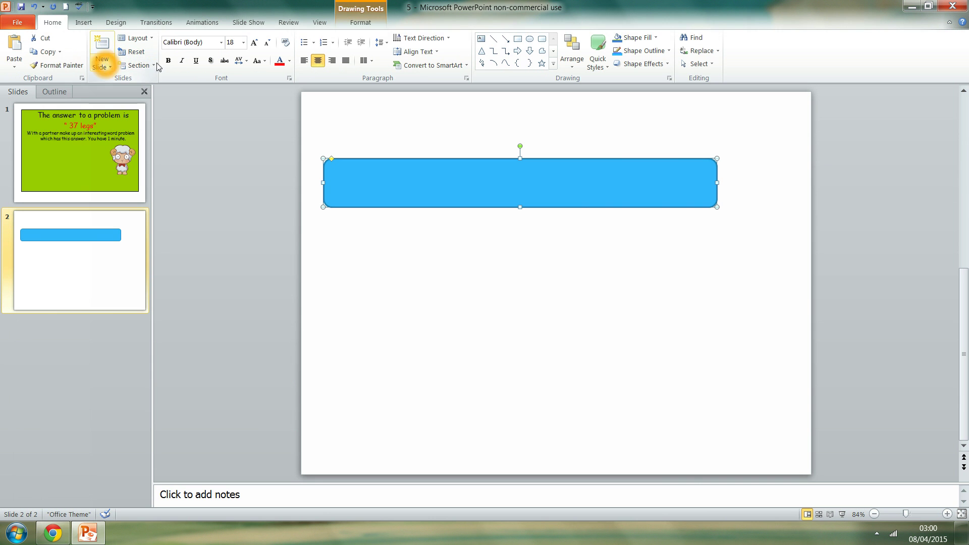
{"action": "left_click", "coordinate": [82, 30]}
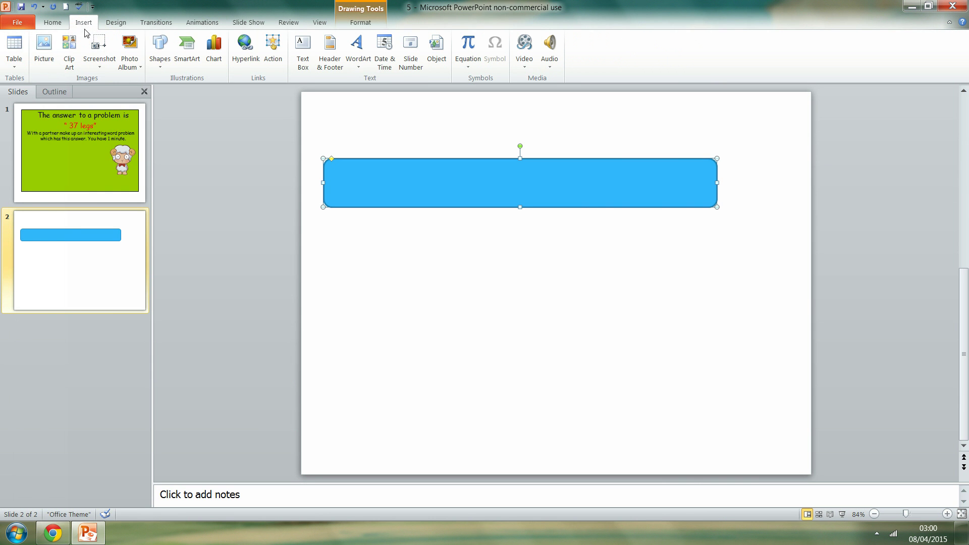
{"action": "left_click", "coordinate": [160, 51]}
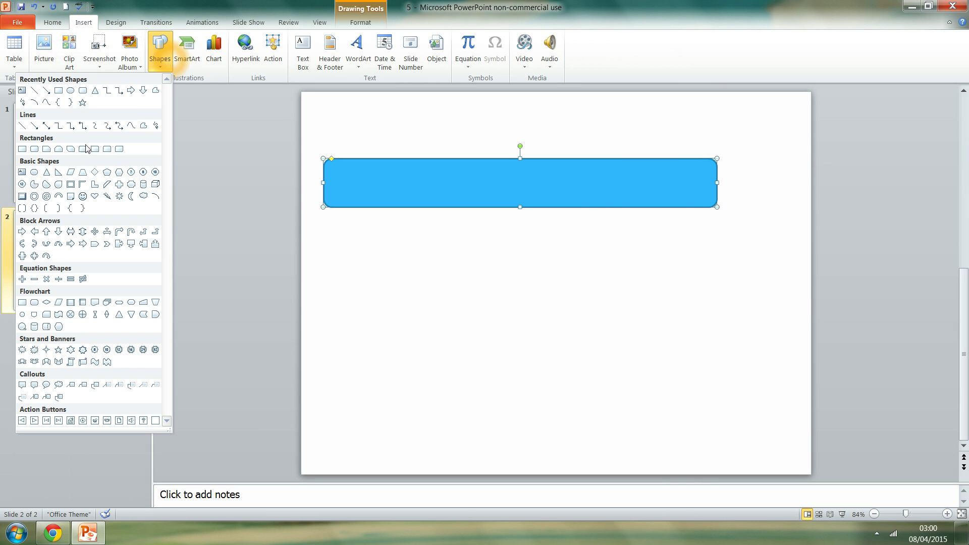
{"action": "left_click", "coordinate": [23, 306]}
{"action": "mouse_move", "coordinate": [336, 231]}
{"action": "left_mouse_down"}
{"action": "mouse_move", "coordinate": [584, 253]}
{"action": "mouse_move", "coordinate": [685, 247]}
{"action": "left_mouse_up"}
{"action": "left_click", "coordinate": [531, 243]}
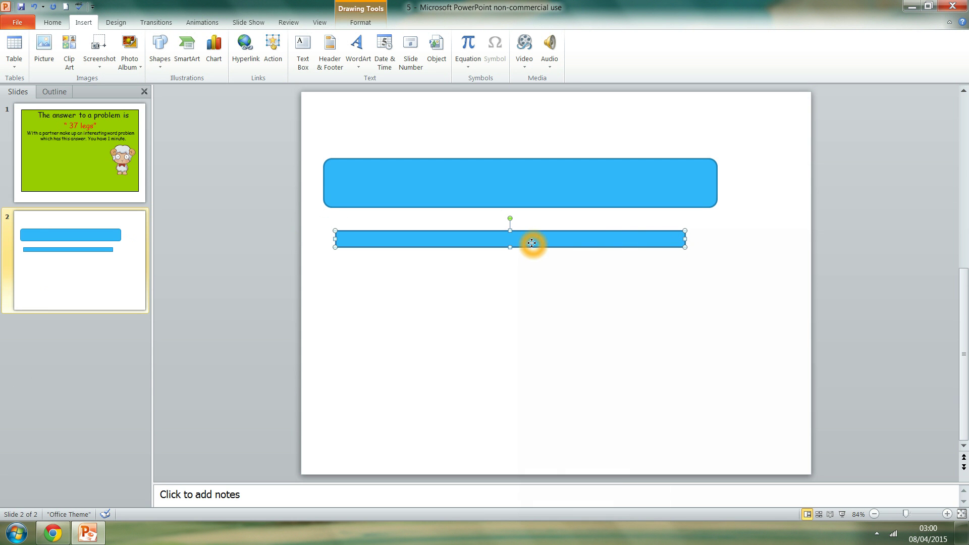
{"action": "left_click", "coordinate": [51, 22]}
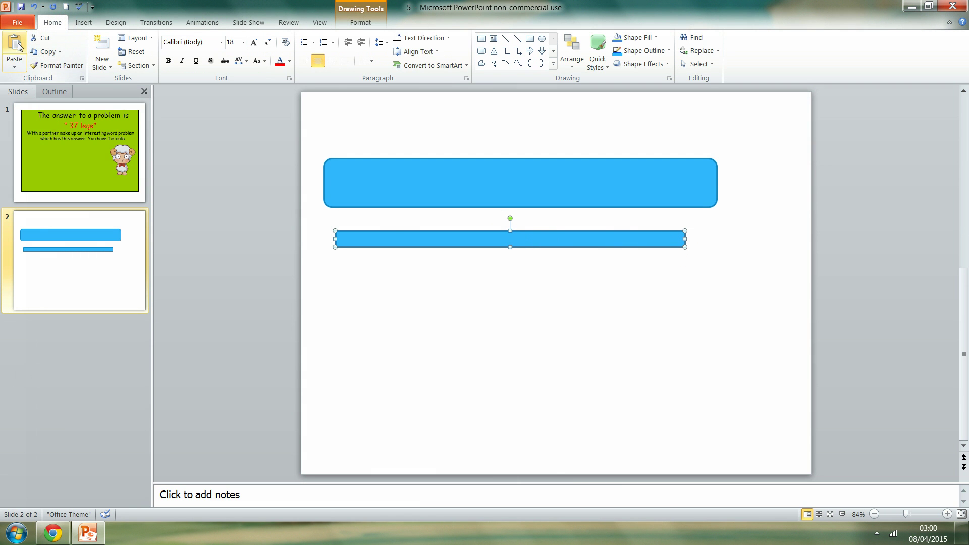
{"action": "left_click", "coordinate": [18, 46]}
{"action": "left_click_drag", "start_coordinate": [396, 234], "coordinate": [397, 263]}
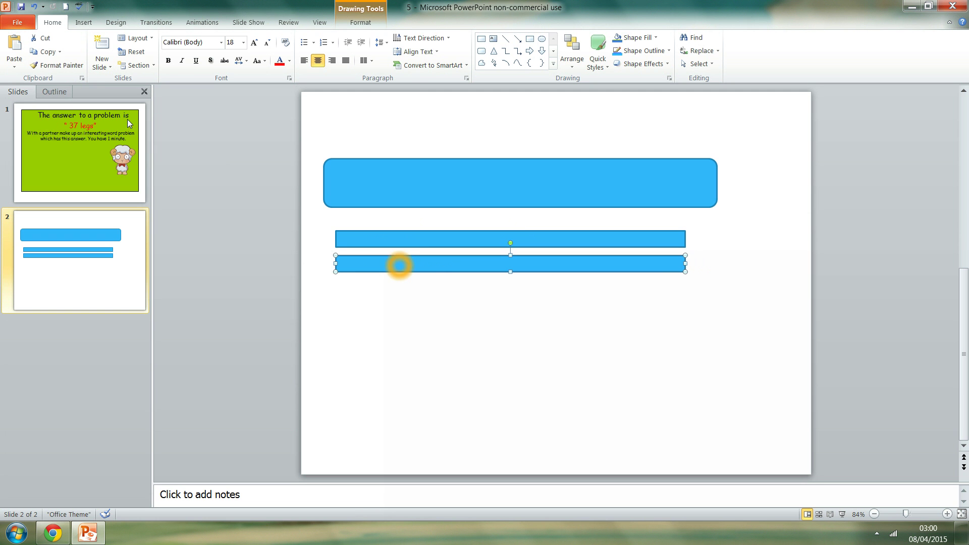
- Draw a small oval below the two bars
{"action": "left_click", "coordinate": [85, 23]}
{"action": "left_click", "coordinate": [159, 48]}
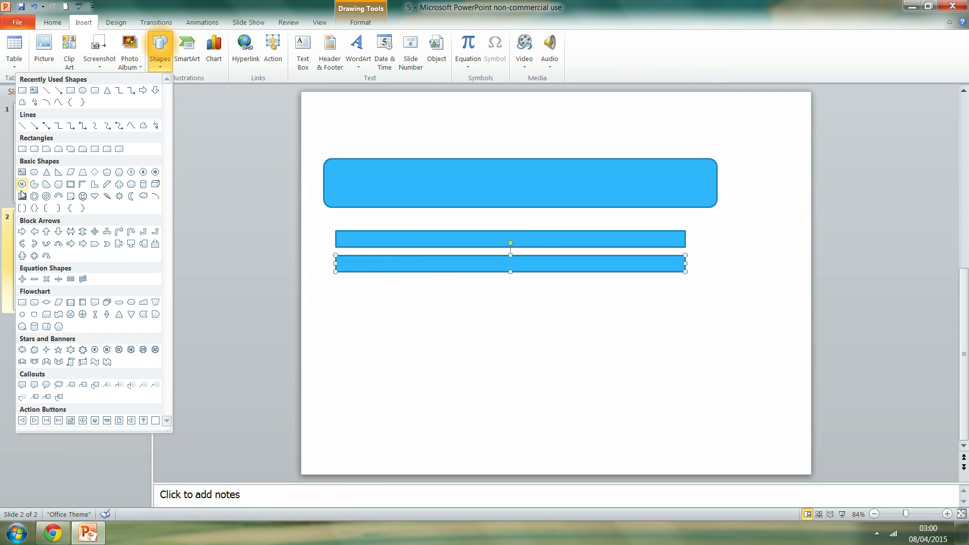
{"action": "left_click", "coordinate": [34, 172]}
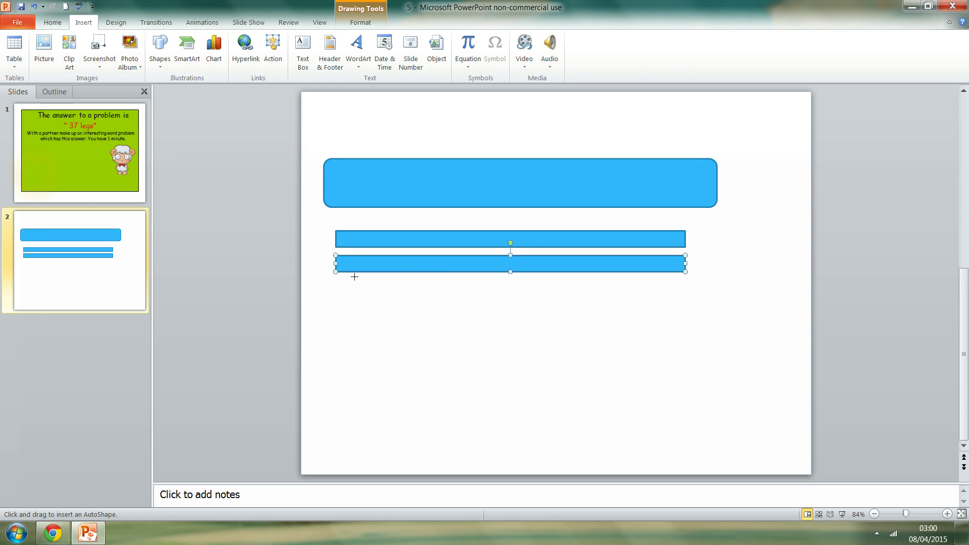
{"action": "left_click_drag", "start_coordinate": [436, 299], "coordinate": [507, 333]}
- Add the text 'Start' inside the oval
{"action": "right_click", "coordinate": [474, 319]}
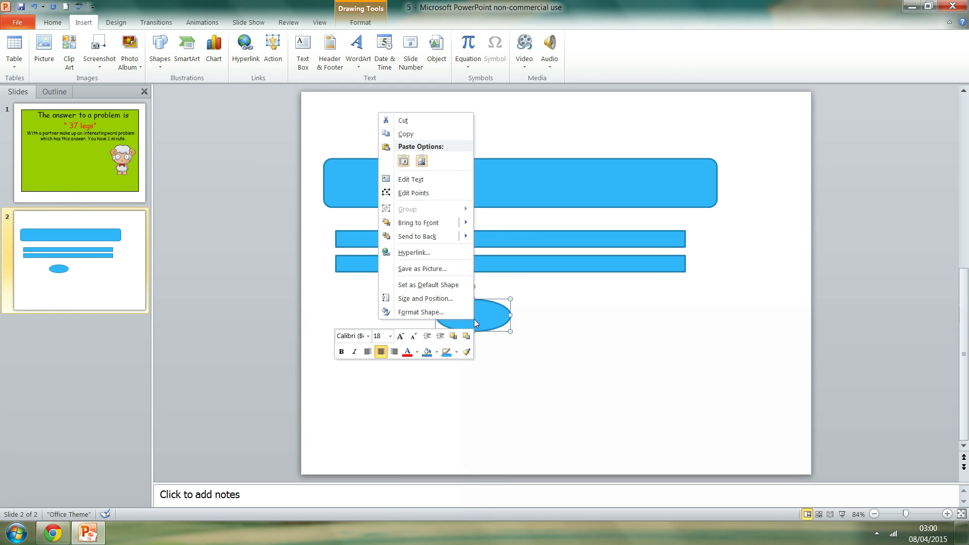
{"action": "left_click", "coordinate": [417, 180]}
{"action": "type", "text": "Sta"}
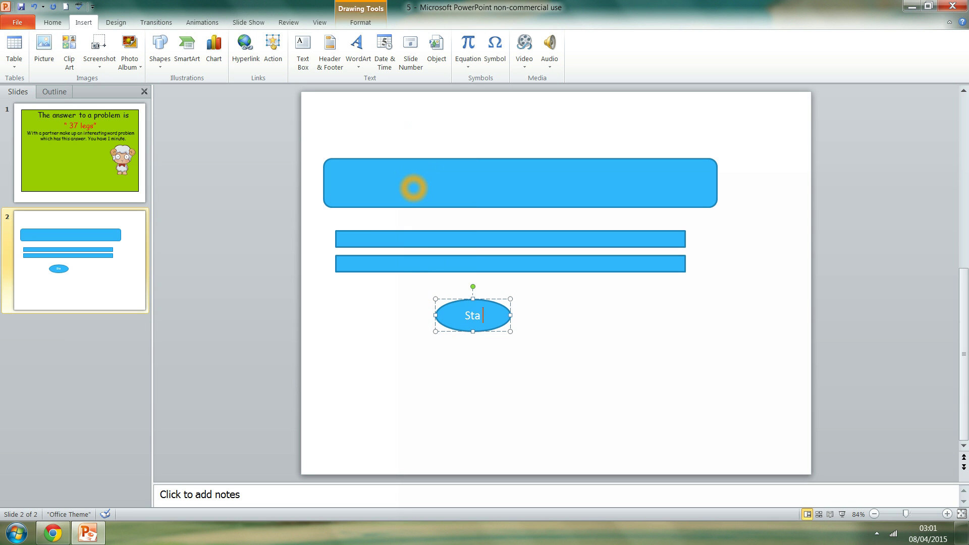
{"action": "type", "text": "rt"}
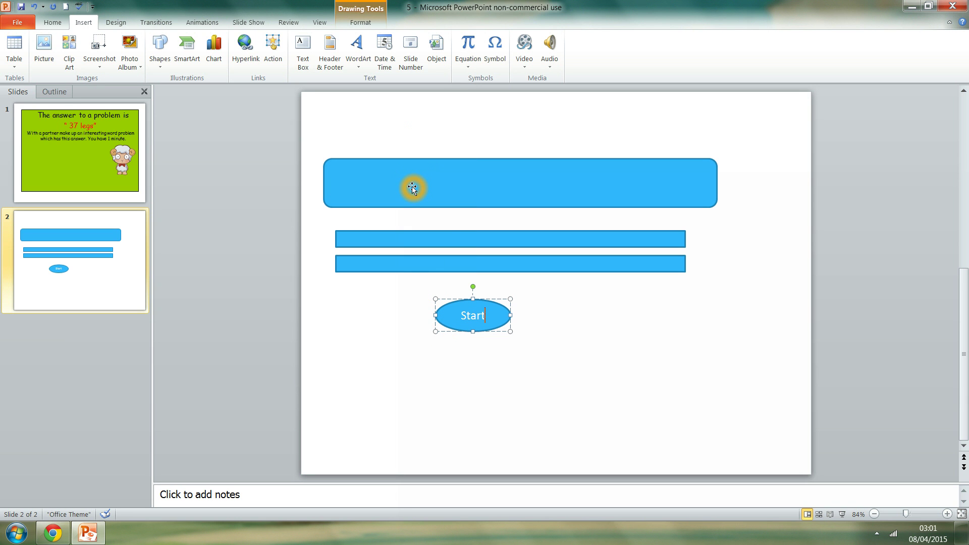
- Format 'Start' in Aharoni at size 24 so it fits on one line
{"action": "double_click", "coordinate": [483, 317]}
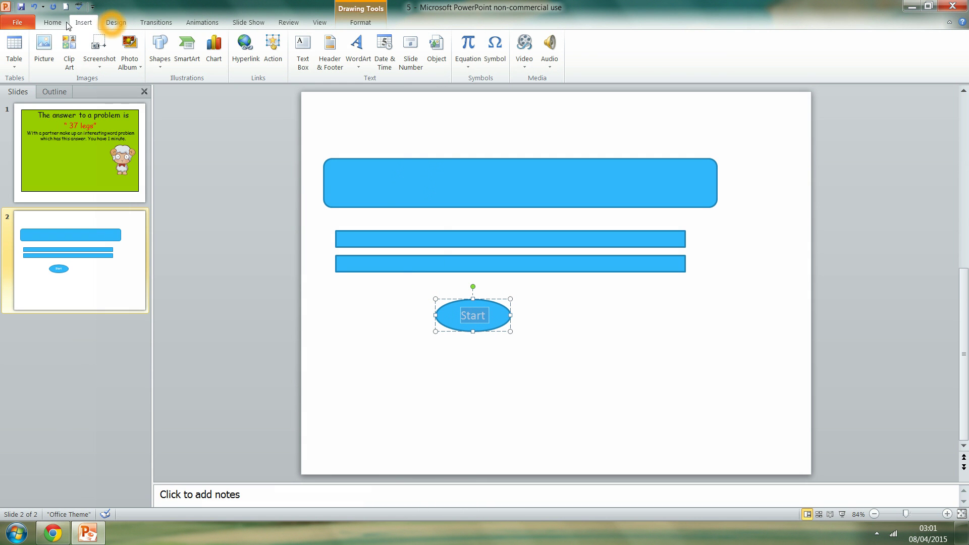
{"action": "left_click", "coordinate": [66, 24]}
{"action": "left_click", "coordinate": [194, 41]}
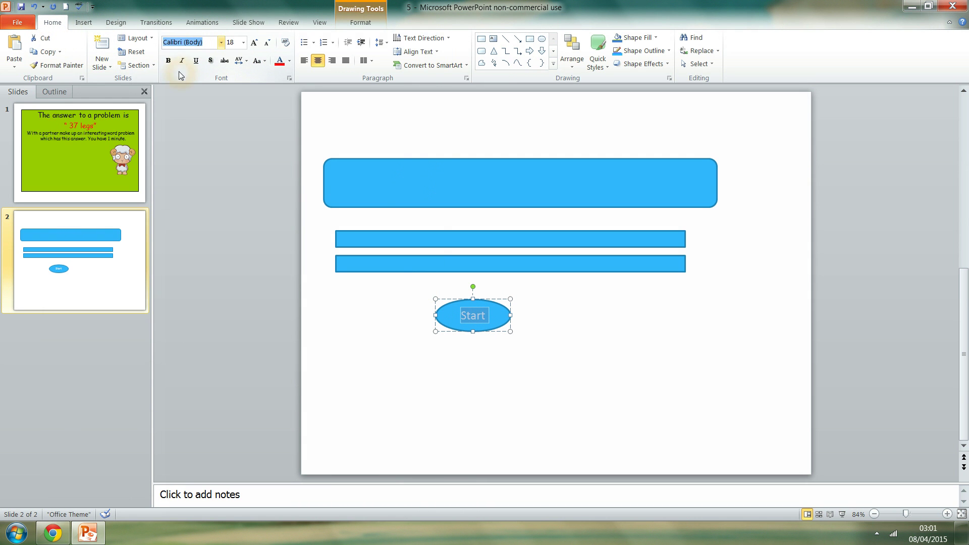
{"action": "left_click", "coordinate": [221, 42]}
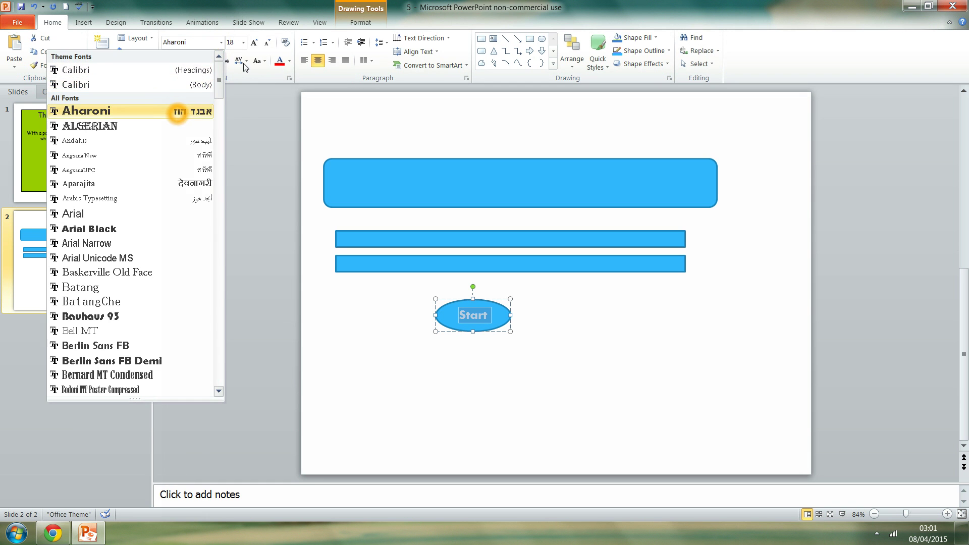
{"action": "left_click", "coordinate": [177, 111]}
{"action": "left_click", "coordinate": [243, 42]}
{"action": "left_click", "coordinate": [254, 42]}
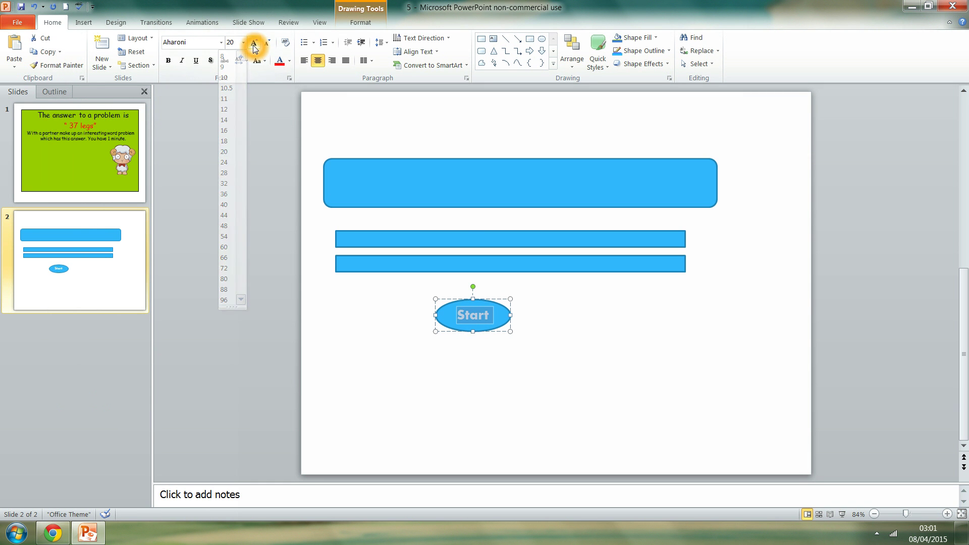
{"action": "left_click", "coordinate": [254, 44]}
{"action": "left_click", "coordinate": [254, 43]}
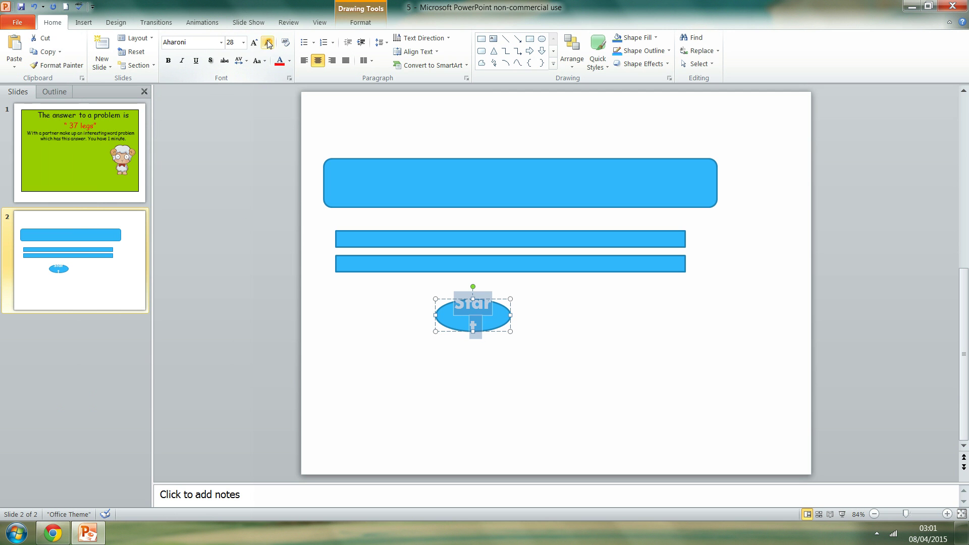
{"action": "left_click", "coordinate": [268, 43]}
- Give the top rounded rectangle an orange shape style and the first bevel effect
{"action": "left_click", "coordinate": [257, 192]}
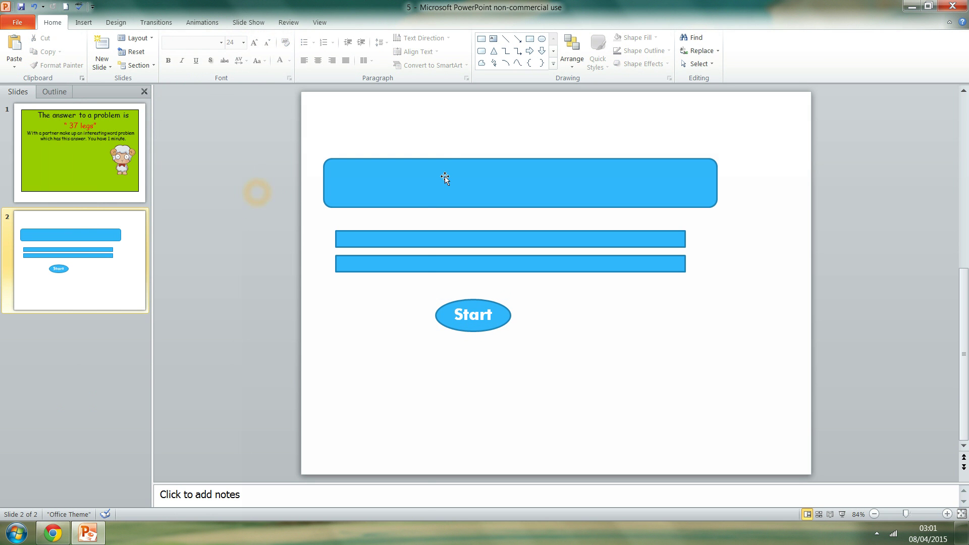
{"action": "double_click", "coordinate": [445, 178]}
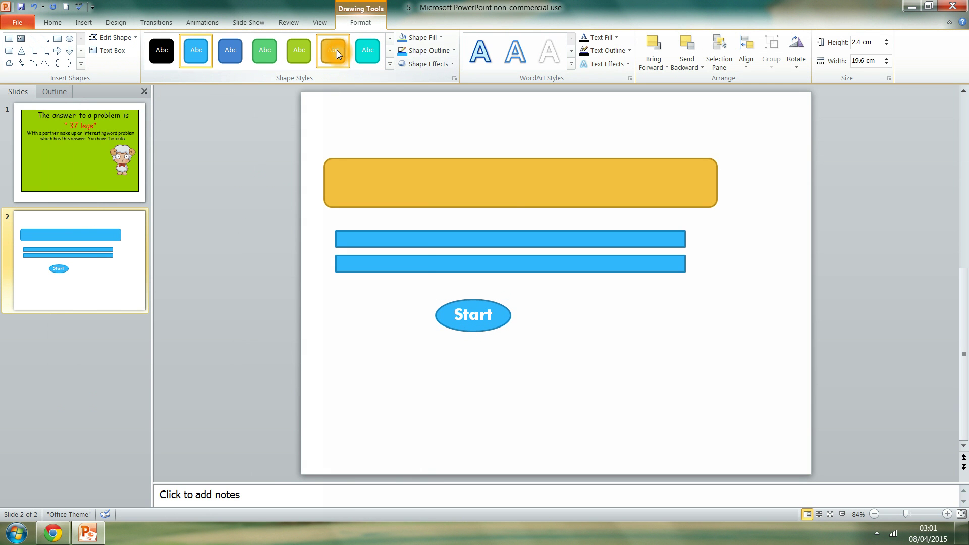
{"action": "left_click", "coordinate": [335, 50]}
{"action": "left_click", "coordinate": [427, 64]}
{"action": "mouse_move", "coordinate": [388, 221]}
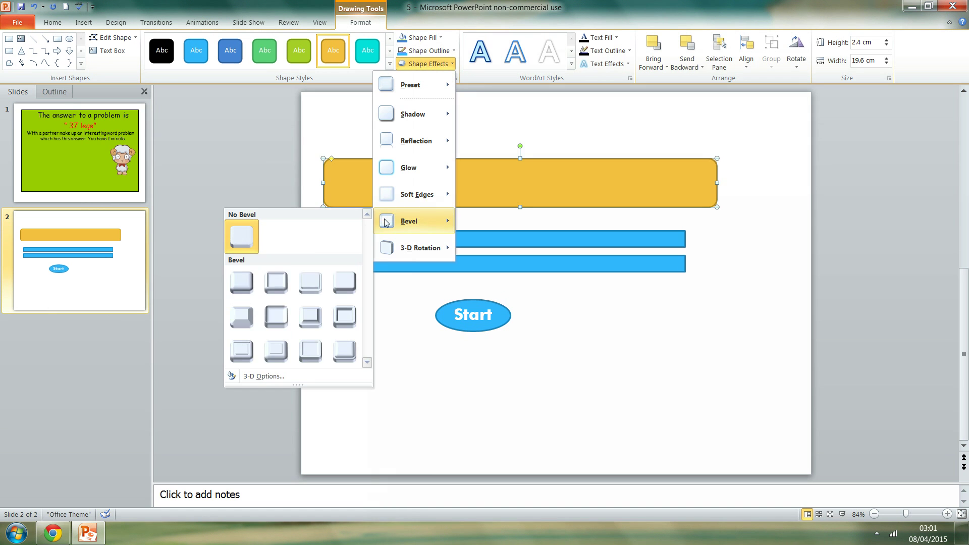
{"action": "left_click", "coordinate": [244, 282]}
- Apply the same bevel effect to the Start oval
{"action": "left_click", "coordinate": [481, 314]}
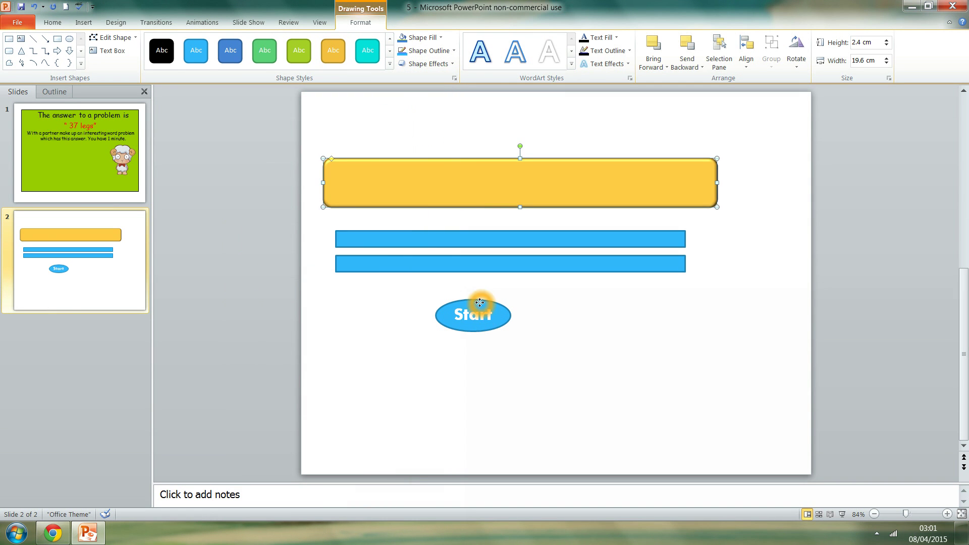
{"action": "left_click", "coordinate": [426, 64]}
{"action": "mouse_move", "coordinate": [387, 221]}
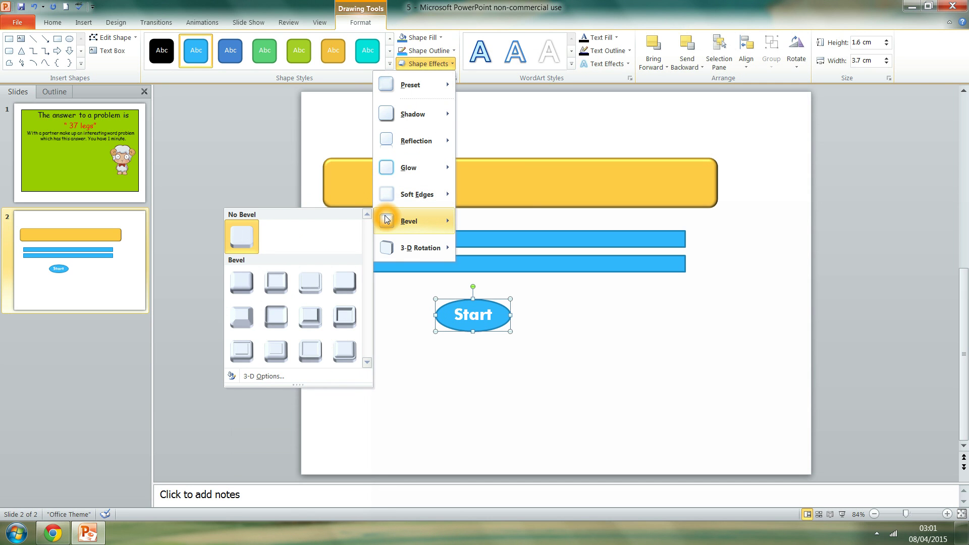
{"action": "left_click", "coordinate": [250, 273]}
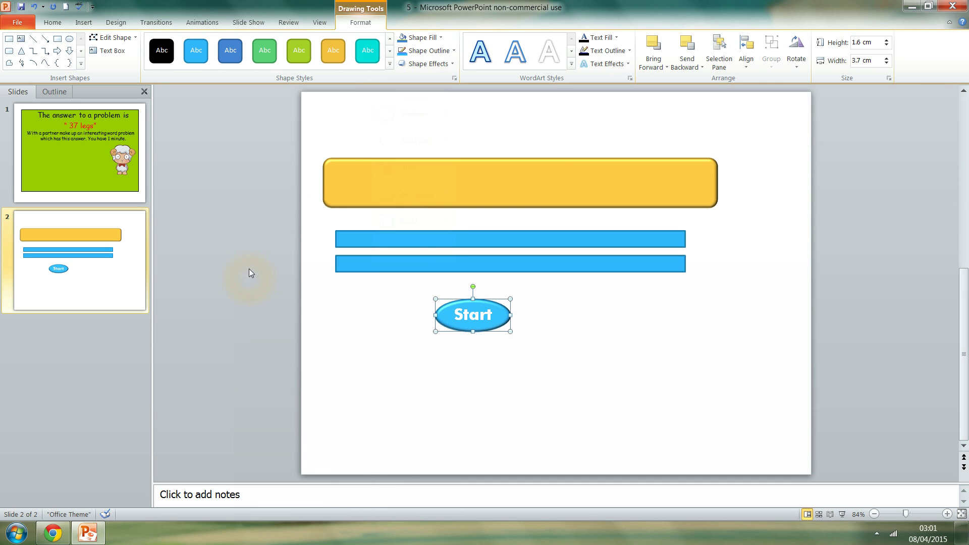
{"action": "left_click", "coordinate": [400, 235]}
- Stack both blue bars on the orange bar and fill the top one pink
{"action": "left_click_drag", "start_coordinate": [401, 239], "coordinate": [413, 182]}
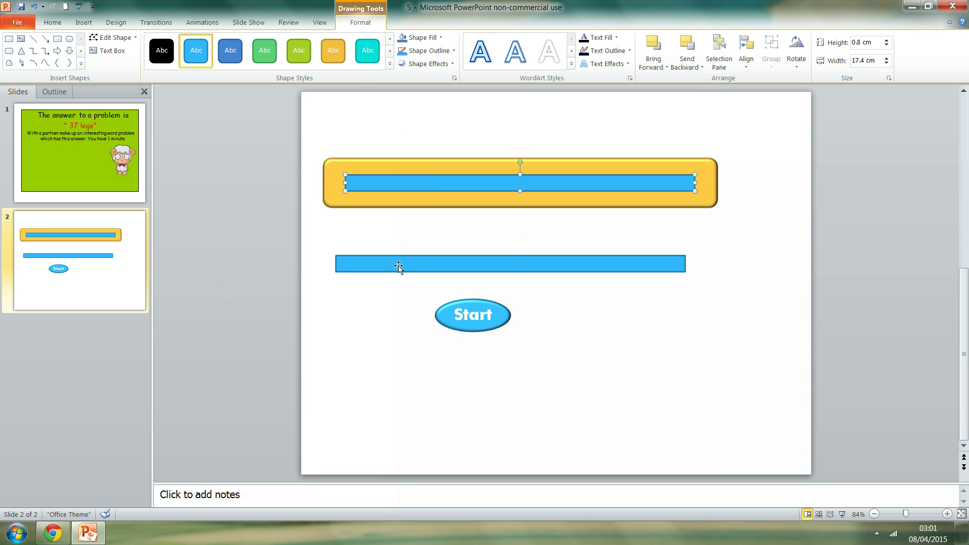
{"action": "left_click_drag", "start_coordinate": [398, 266], "coordinate": [408, 187]}
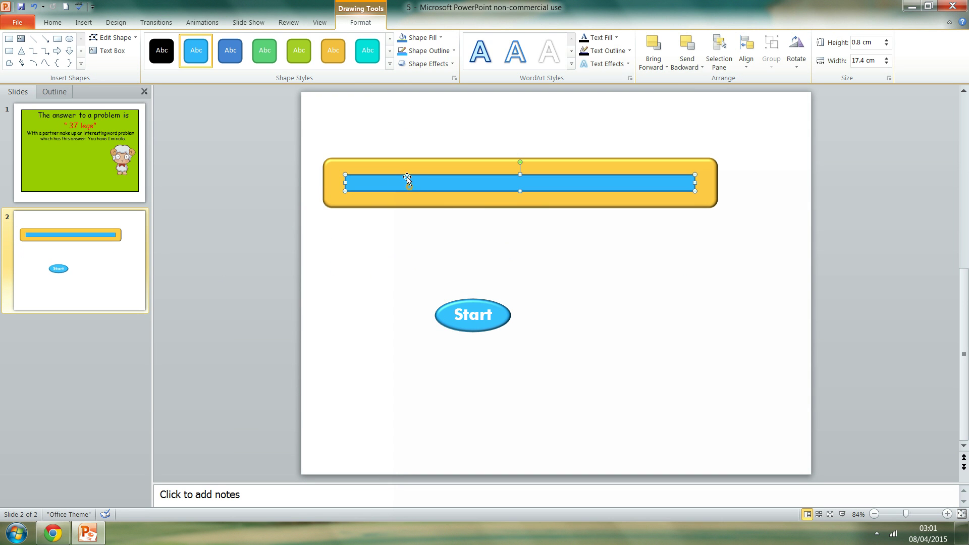
{"action": "left_click", "coordinate": [390, 65]}
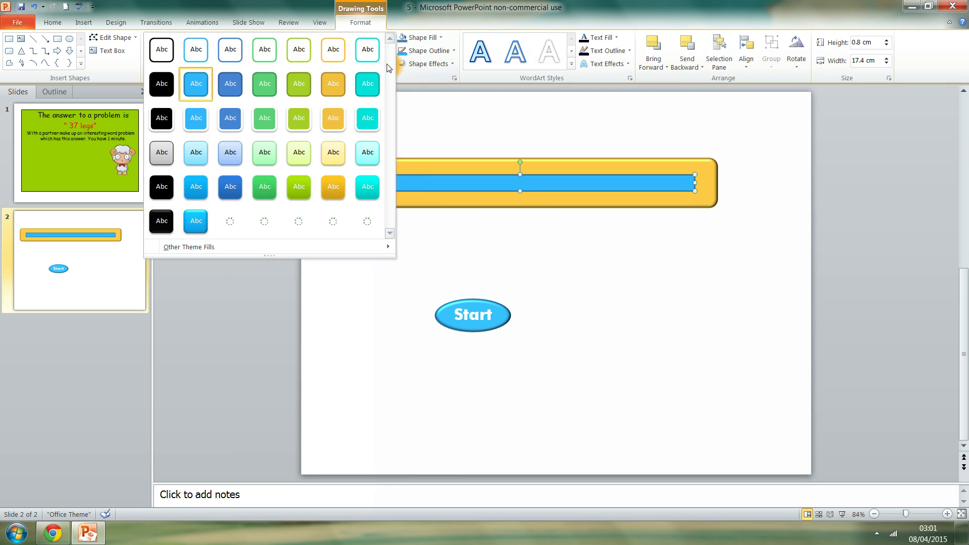
{"action": "left_click", "coordinate": [425, 39]}
{"action": "left_click", "coordinate": [351, 147]}
- Reposition the pink bar so it sits back inside the orange bar
{"action": "left_click_drag", "start_coordinate": [428, 189], "coordinate": [455, 185]}
{"action": "left_click", "coordinate": [447, 161]}
{"action": "left_click", "coordinate": [455, 242]}
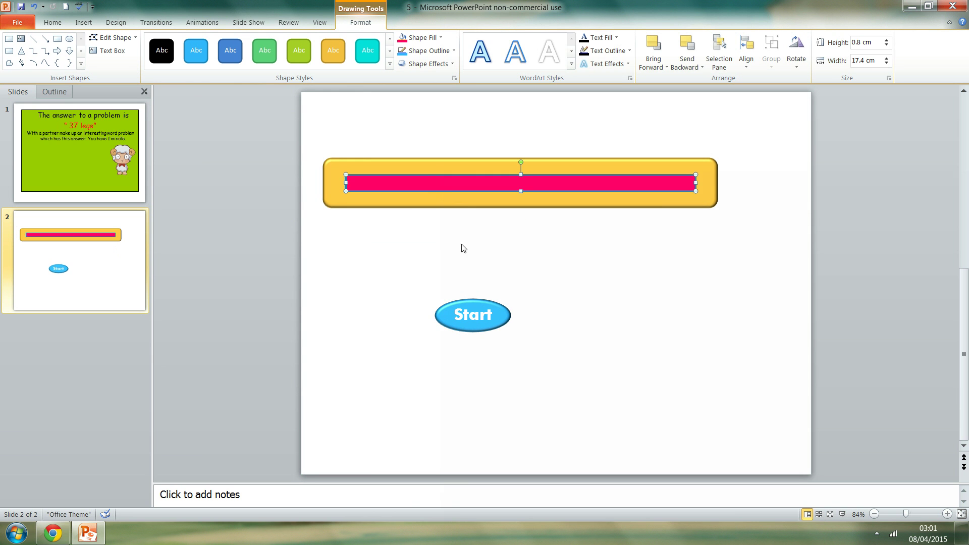
{"action": "left_click", "coordinate": [426, 177]}
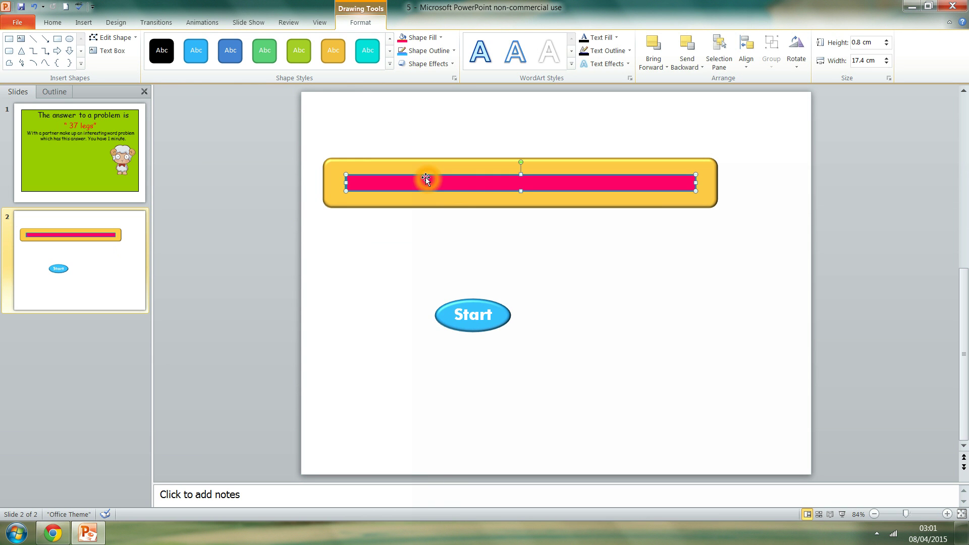
- Give the pink bar a Wipe entrance running from the left
{"action": "left_click", "coordinate": [220, 22]}
{"action": "left_click", "coordinate": [357, 52]}
{"action": "left_click", "coordinate": [697, 57]}
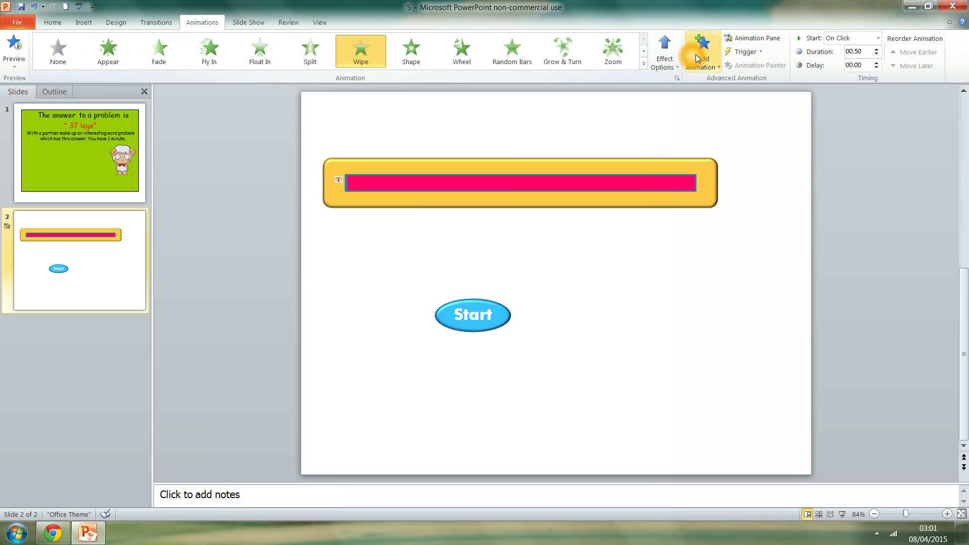
{"action": "left_click", "coordinate": [752, 38]}
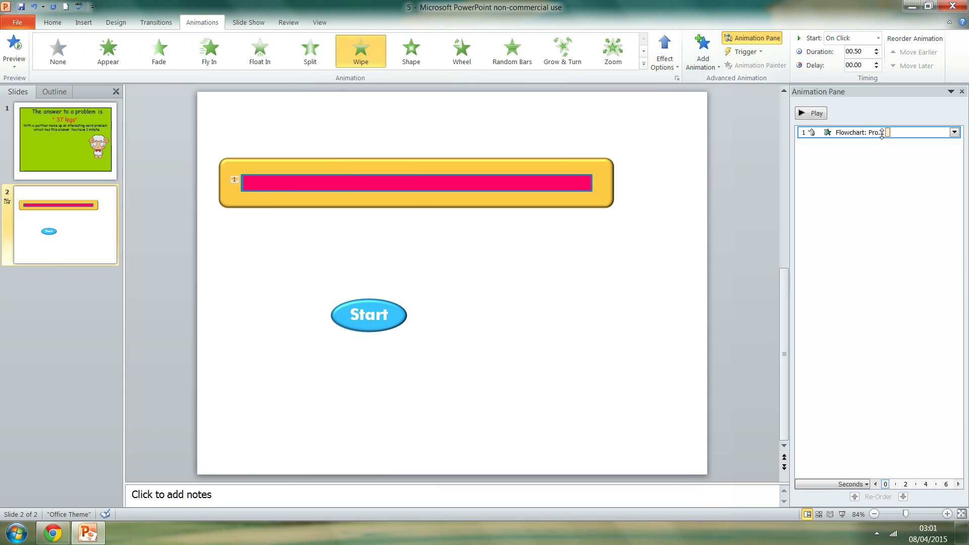
{"action": "left_click", "coordinate": [954, 132]}
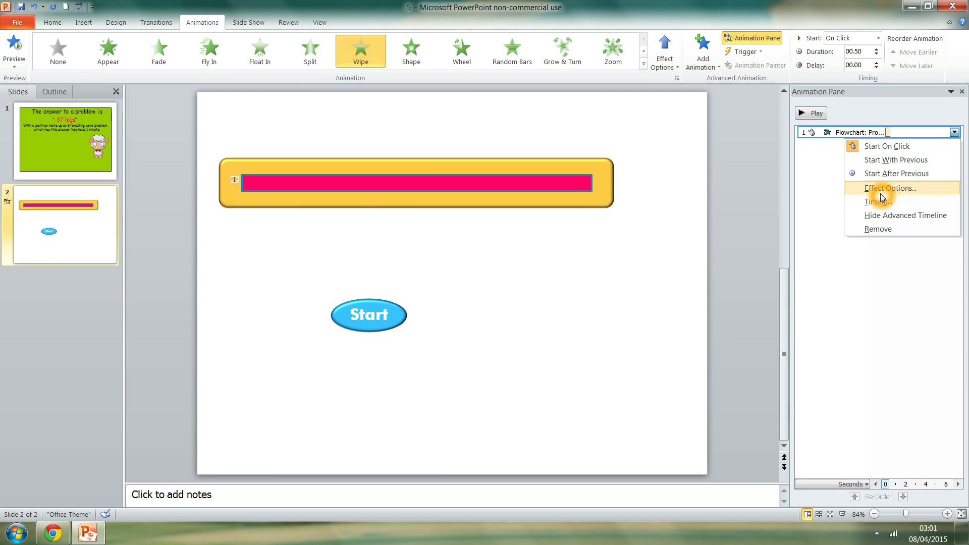
{"action": "left_click", "coordinate": [881, 190]}
{"action": "left_click", "coordinate": [474, 224]}
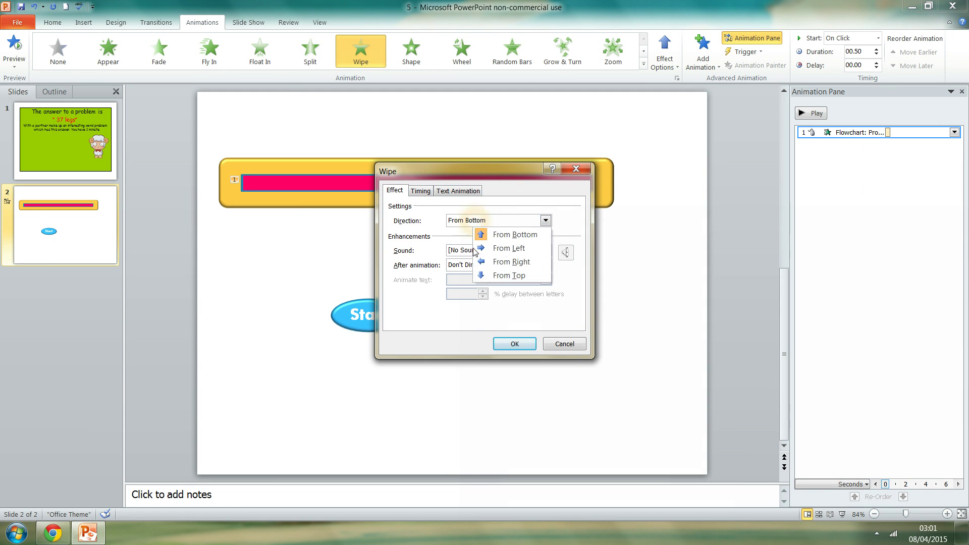
{"action": "left_click", "coordinate": [486, 247]}
- Set the Wipe duration to 60 seconds, triggered by clicking the Start oval
{"action": "left_click", "coordinate": [423, 190]}
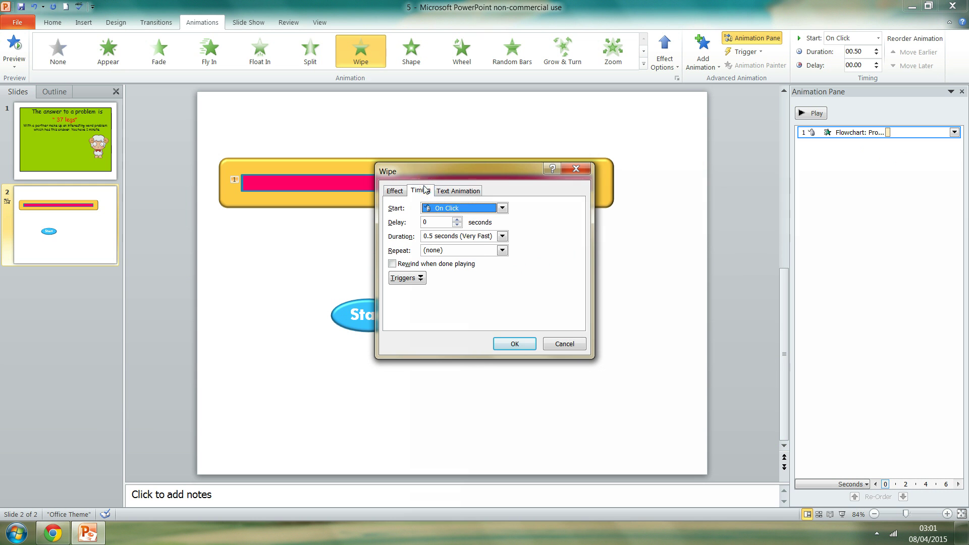
{"action": "left_click", "coordinate": [473, 237]}
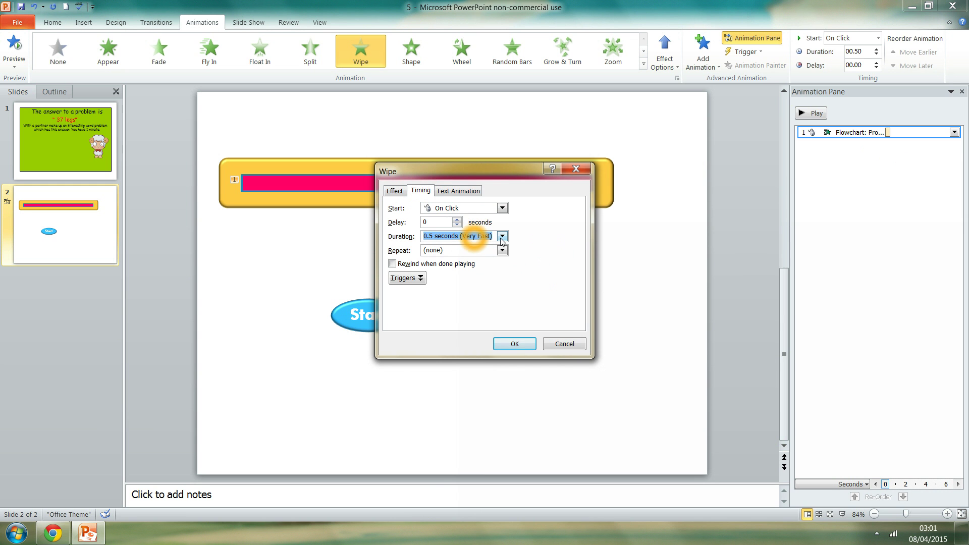
{"action": "type", "text": "60"}
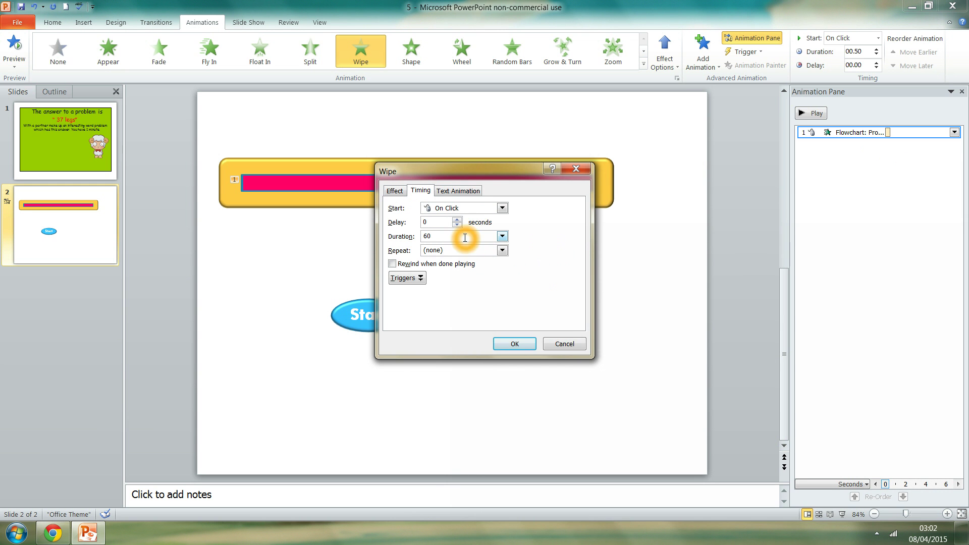
{"action": "left_click", "coordinate": [404, 279]}
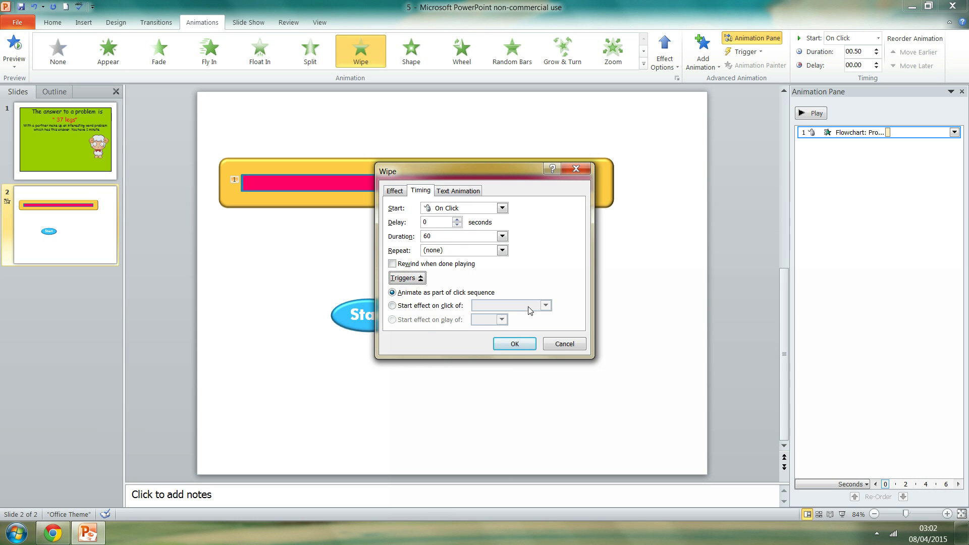
{"action": "left_click", "coordinate": [429, 306]}
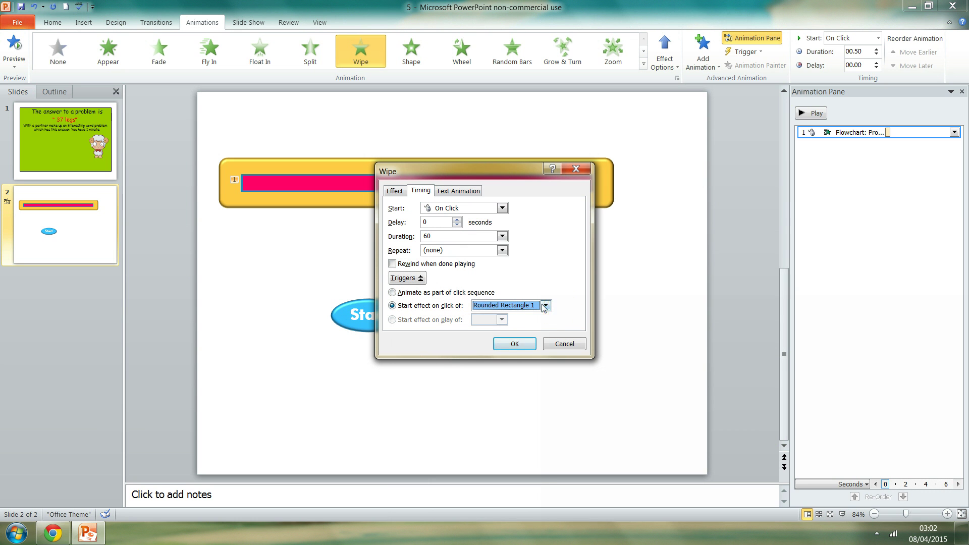
{"action": "left_click", "coordinate": [545, 305]}
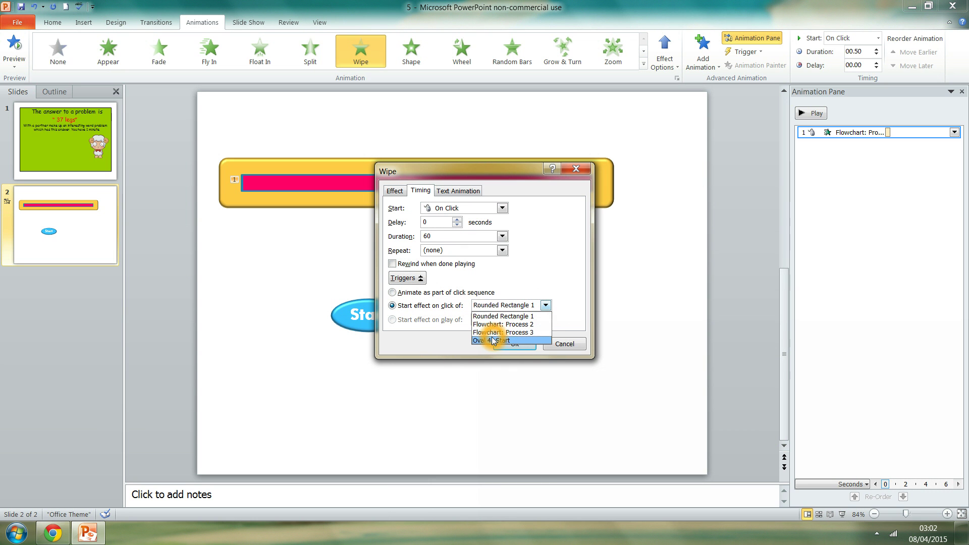
{"action": "left_click", "coordinate": [492, 341]}
{"action": "left_click", "coordinate": [514, 346]}
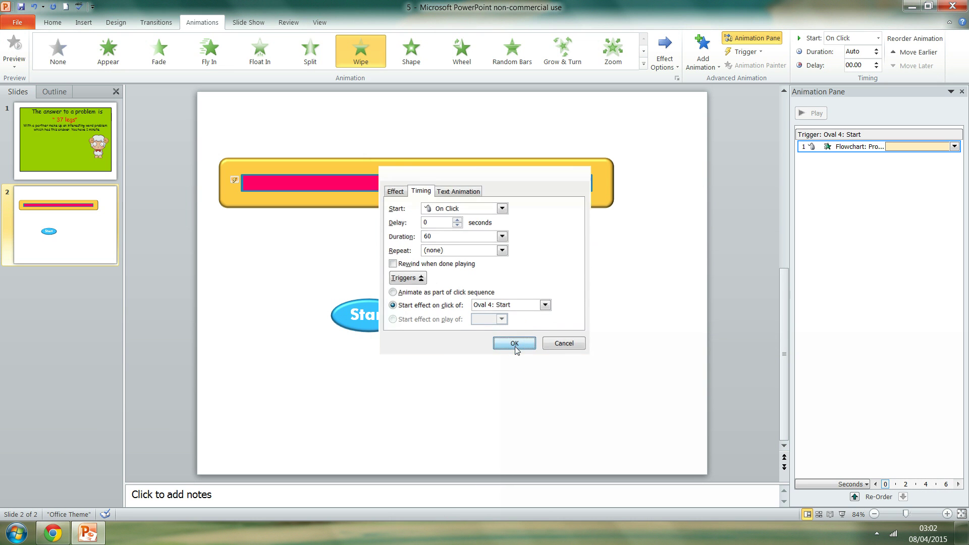
{"action": "left_click", "coordinate": [368, 324]}
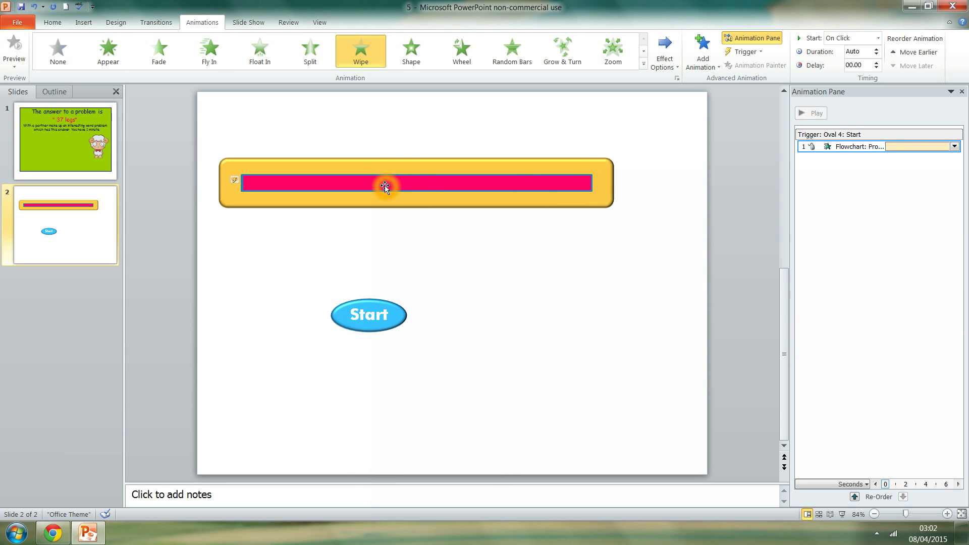
- Move the Start oval up to sit just below the timer bar
{"action": "left_click", "coordinate": [404, 182]}
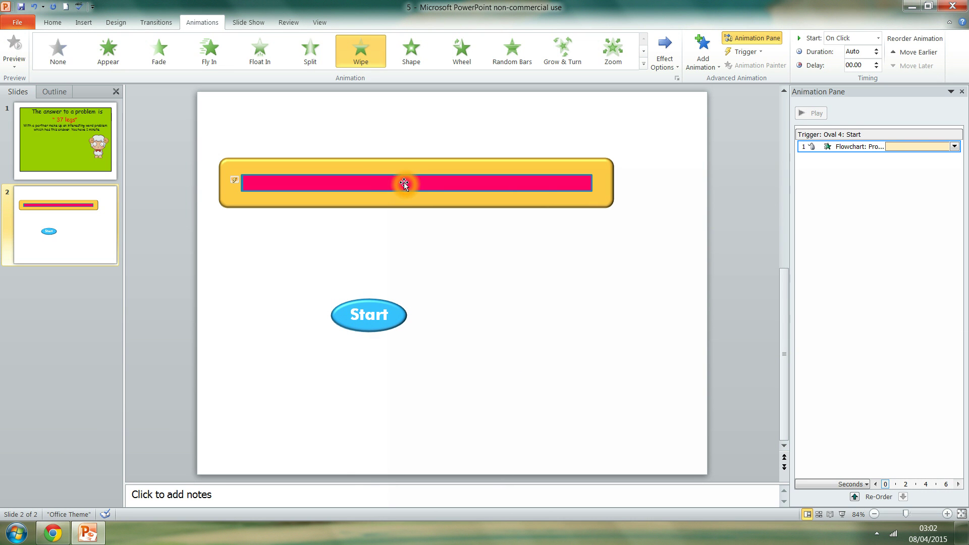
{"action": "left_click", "coordinate": [375, 301]}
{"action": "left_click_drag", "start_coordinate": [375, 301], "coordinate": [400, 232]}
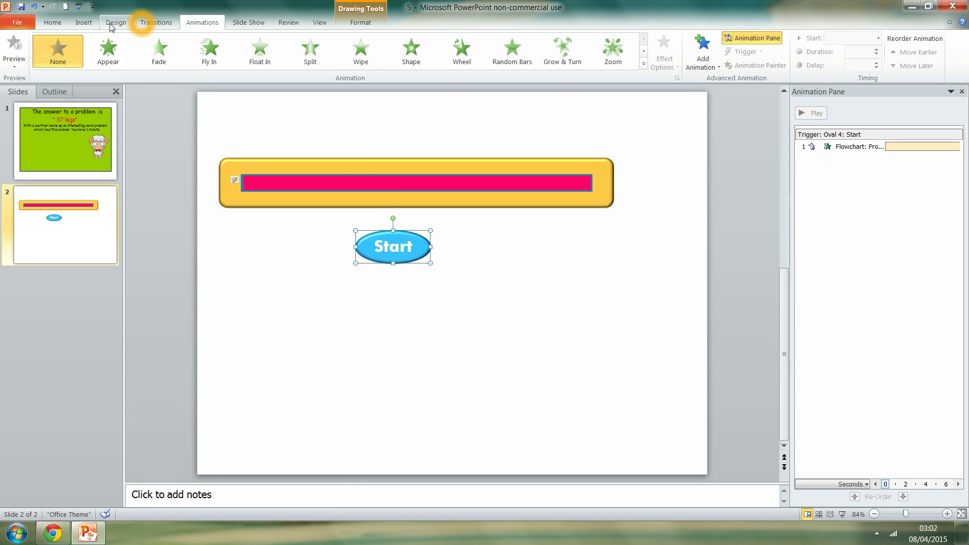
- Insert lime-green WordArt reading "TIME'S UP!"
{"action": "left_click", "coordinate": [77, 23]}
{"action": "left_click", "coordinate": [358, 50]}
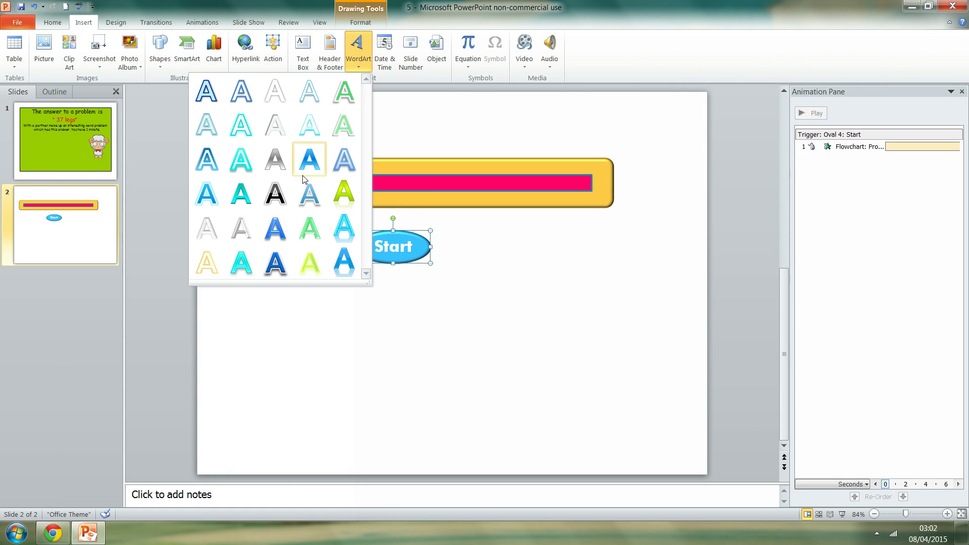
{"action": "left_click", "coordinate": [343, 194]}
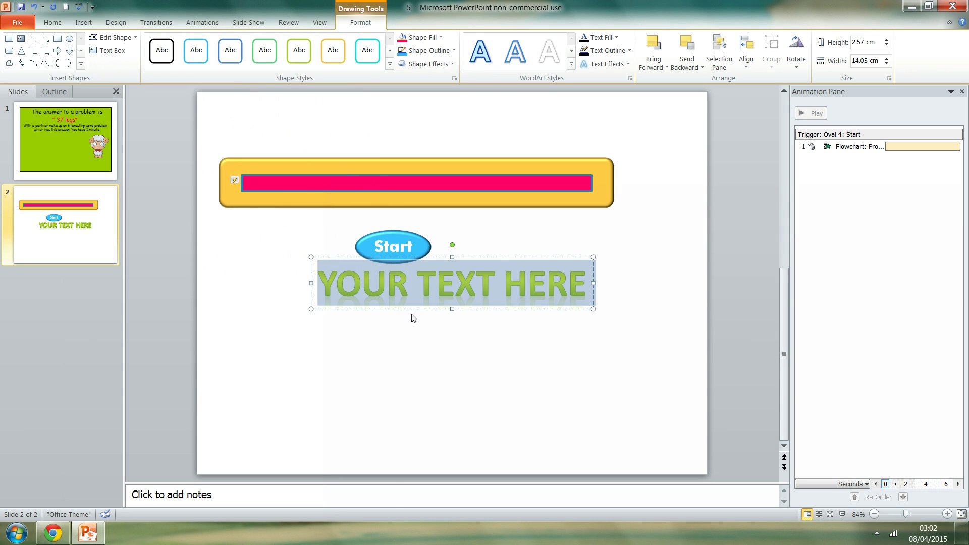
{"action": "type", "text": "TIM"}
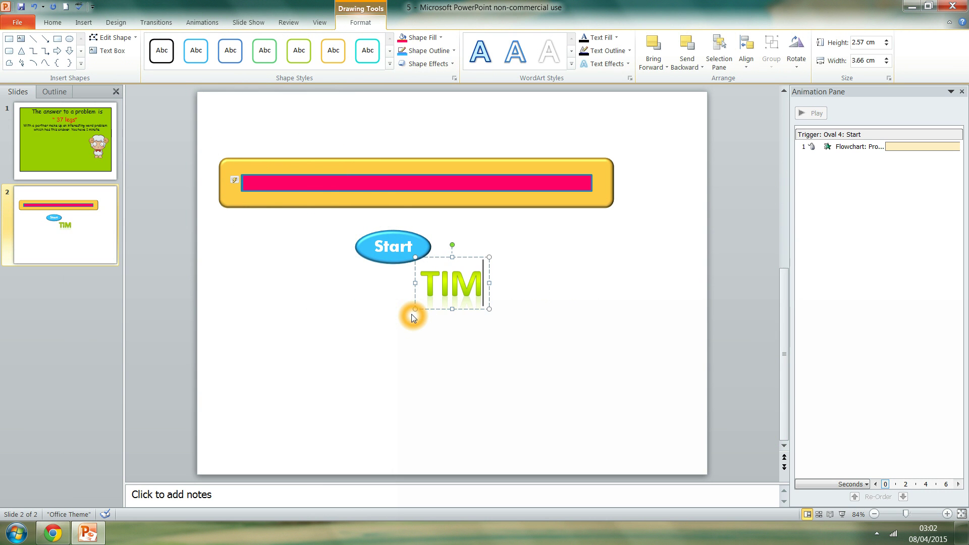
{"action": "type", "text": "E'S UP"}
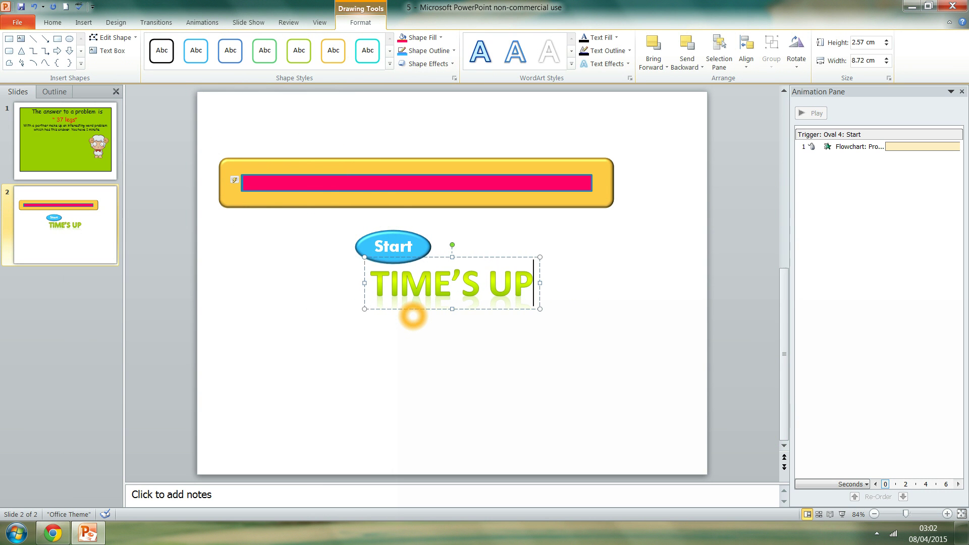
{"action": "key", "text": "BackSpace"}
{"action": "key", "text": "BackSpace"}
{"action": "key", "text": "BackSpace"}
{"action": "type", "text": "UP!"}
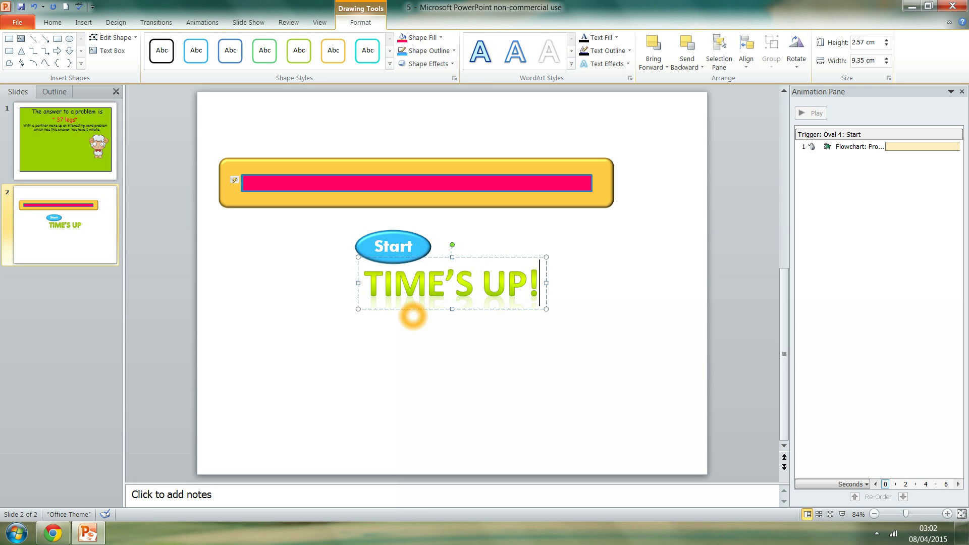
- Set the TIME'S UP! text's character spacing to Very Tight
{"action": "left_click_drag", "start_coordinate": [373, 277], "coordinate": [545, 292]}
{"action": "left_click", "coordinate": [52, 23]}
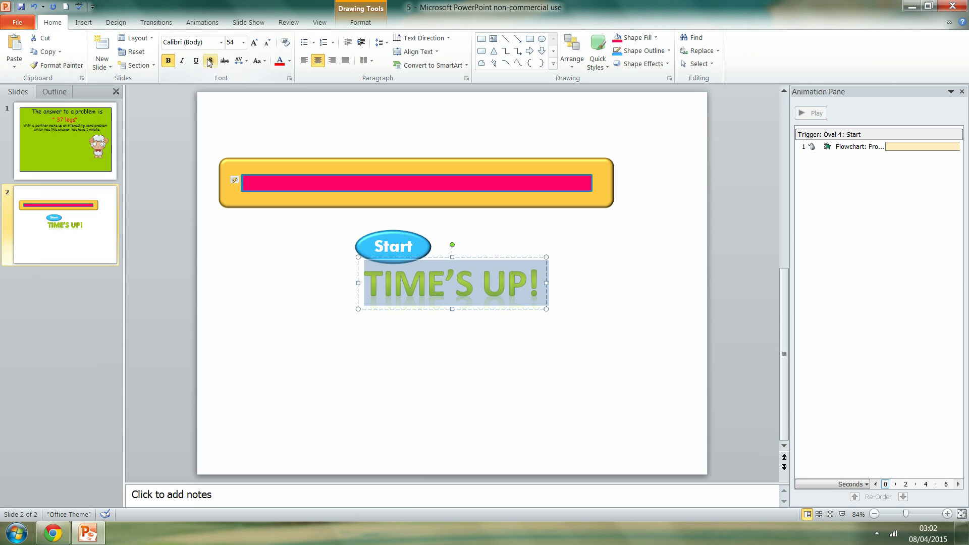
{"action": "left_click", "coordinate": [236, 63]}
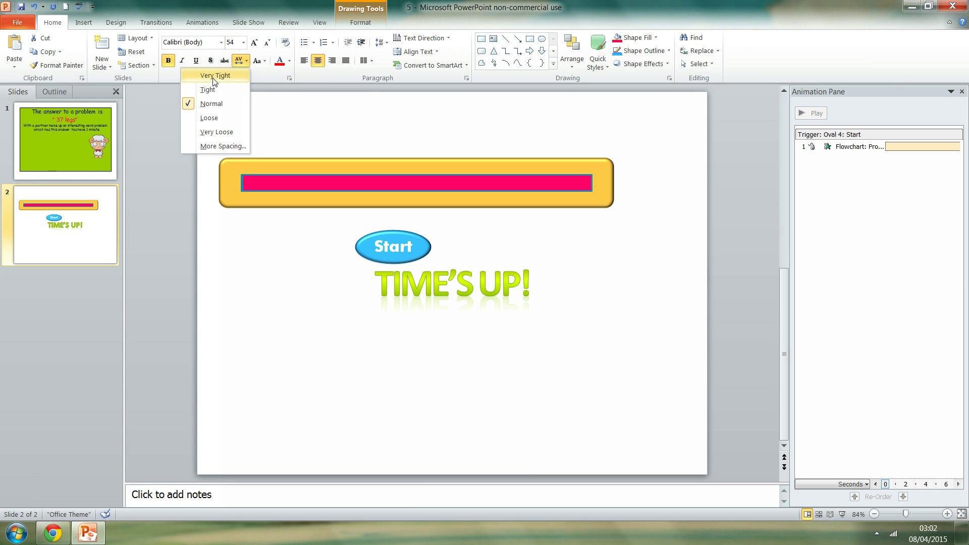
{"action": "left_click", "coordinate": [213, 76]}
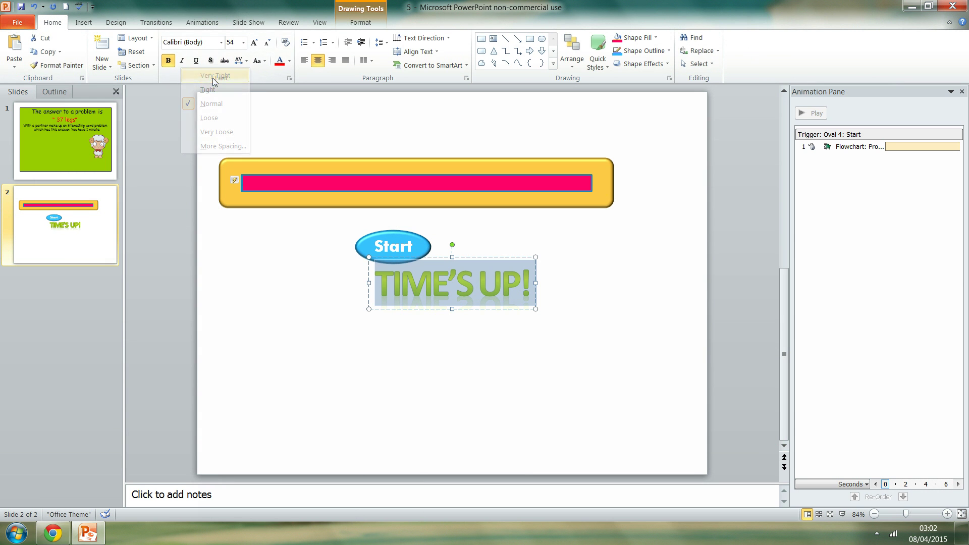
{"action": "left_click", "coordinate": [81, 23]}
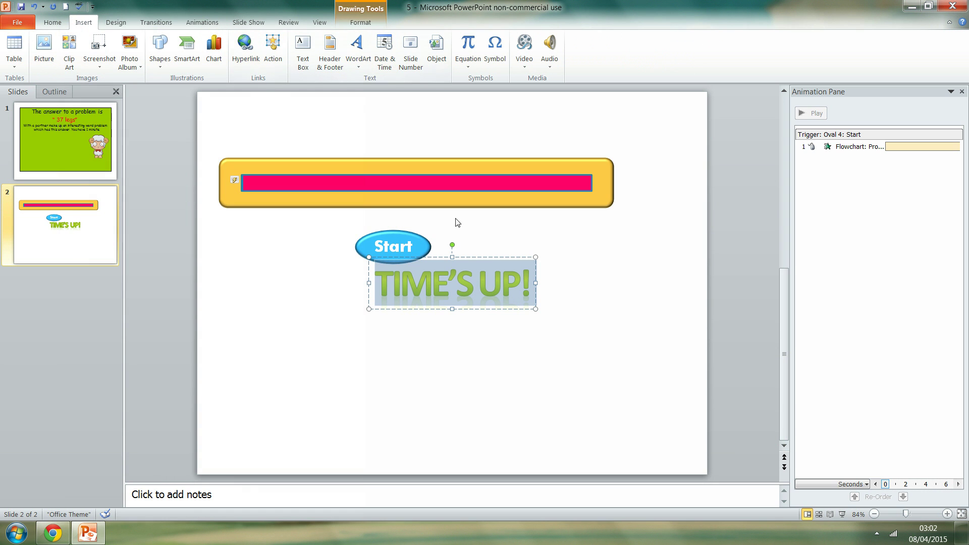
- Move TIME'S UP! lower and give it a Spiral In entrance effect
{"action": "left_click_drag", "start_coordinate": [465, 258], "coordinate": [444, 296]}
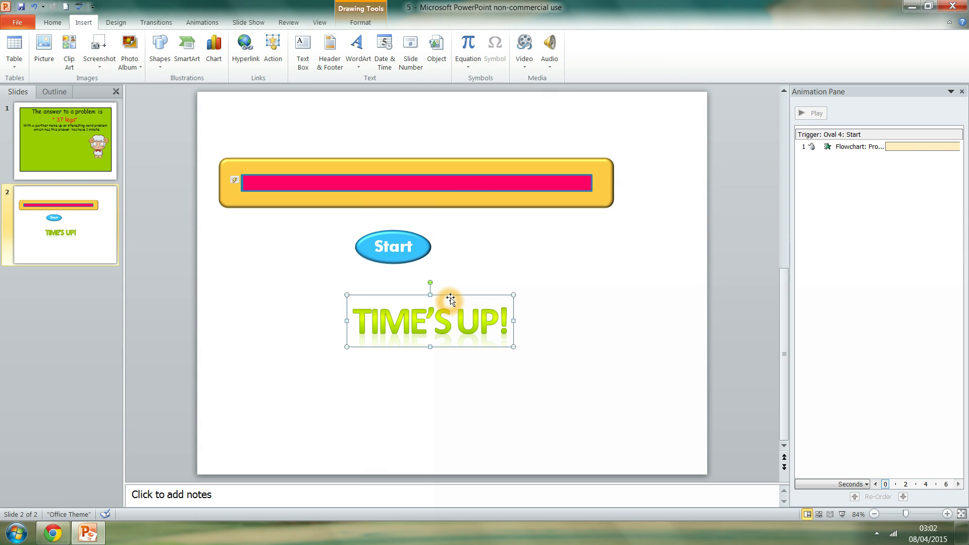
{"action": "double_click", "coordinate": [452, 298]}
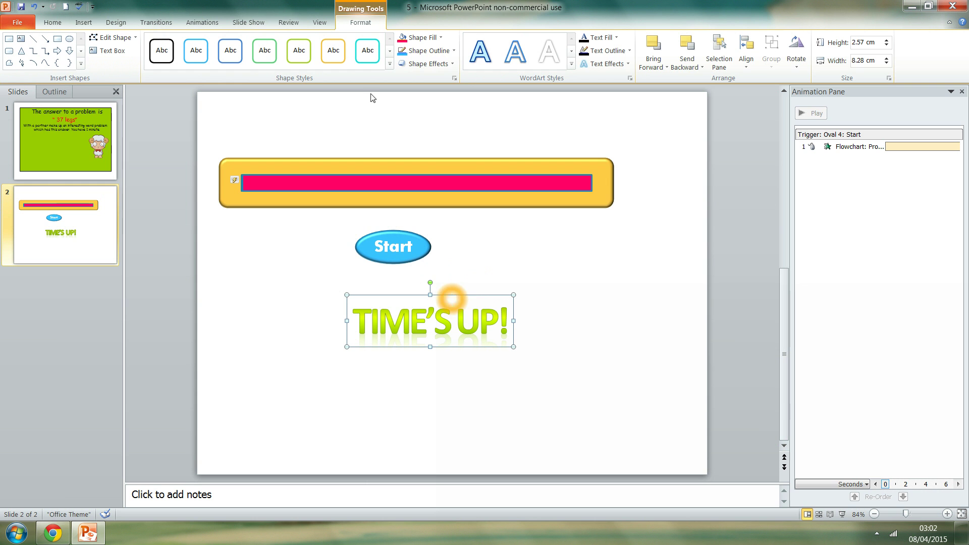
{"action": "left_click", "coordinate": [206, 24]}
{"action": "left_click", "coordinate": [644, 64]}
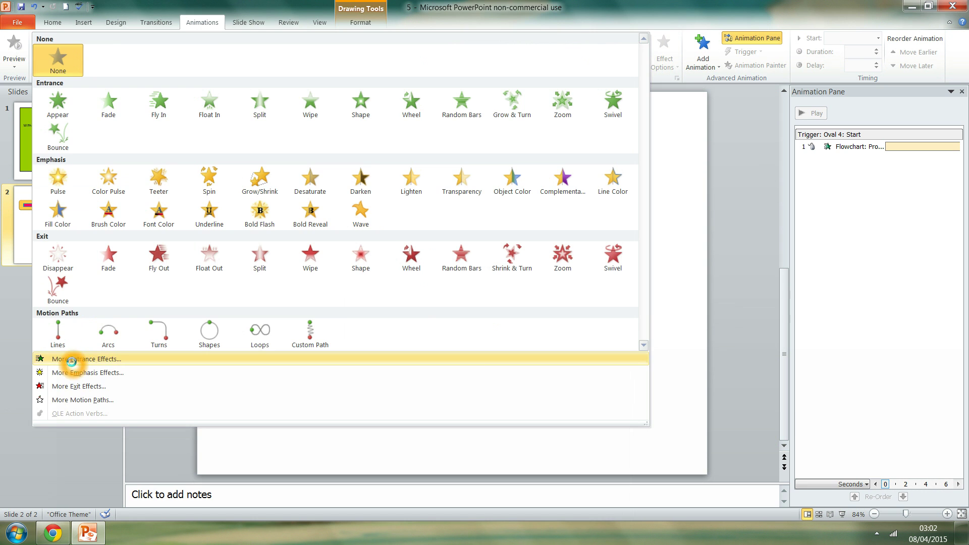
{"action": "left_click", "coordinate": [70, 358]}
{"action": "scroll", "coordinate": [554, 256], "scroll_direction": "down", "scroll_amount": 4}
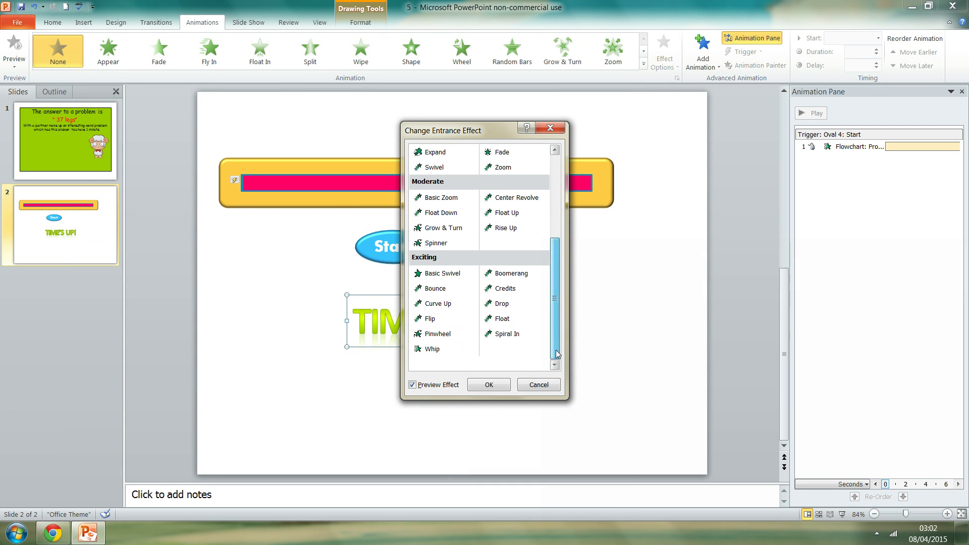
{"action": "left_click", "coordinate": [507, 334]}
{"action": "left_click", "coordinate": [489, 385]}
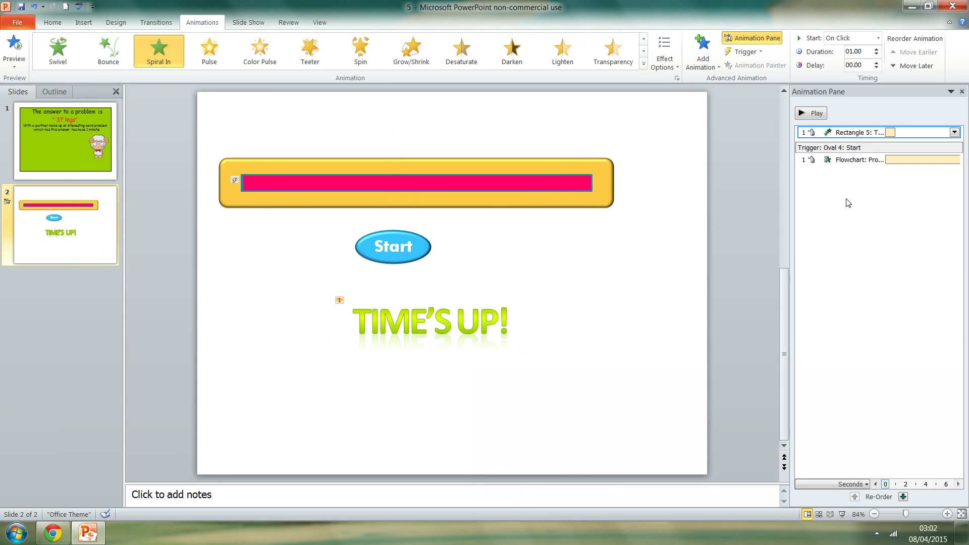
- Reorder the Spiral In after the timer wipe and set it to start After Previous
{"action": "left_click_drag", "start_coordinate": [856, 133], "coordinate": [857, 170]}
{"action": "left_click", "coordinate": [955, 160]}
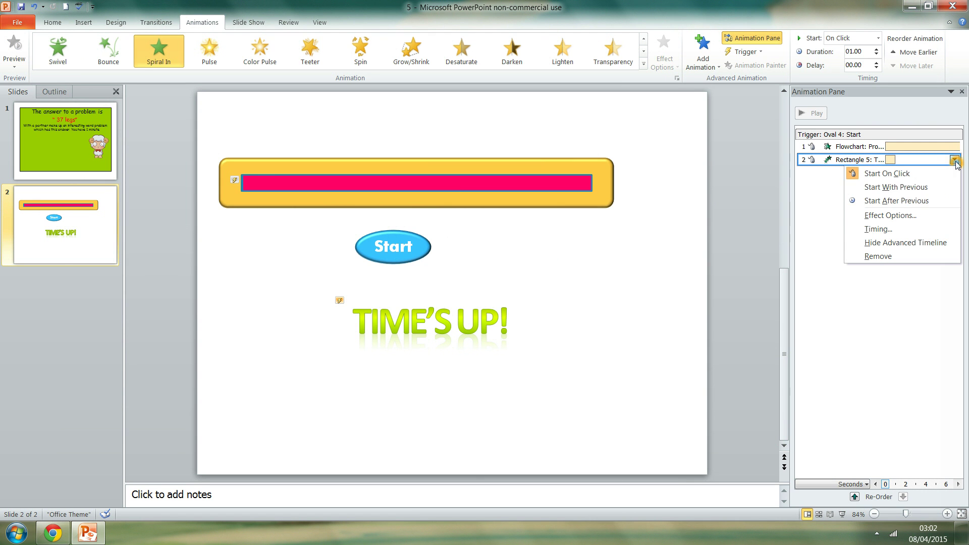
{"action": "left_click", "coordinate": [898, 207]}
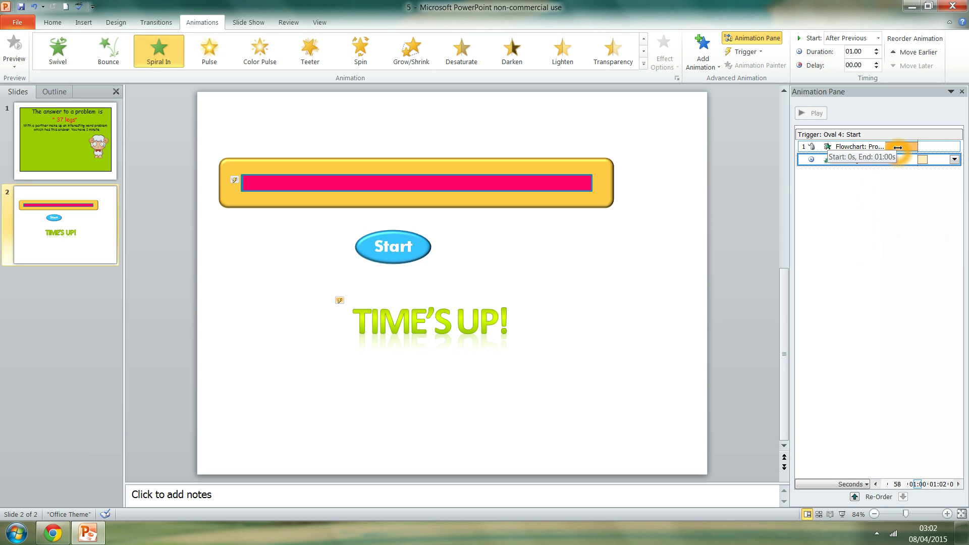
{"action": "left_click", "coordinate": [925, 160]}
{"action": "left_click", "coordinate": [638, 417]}
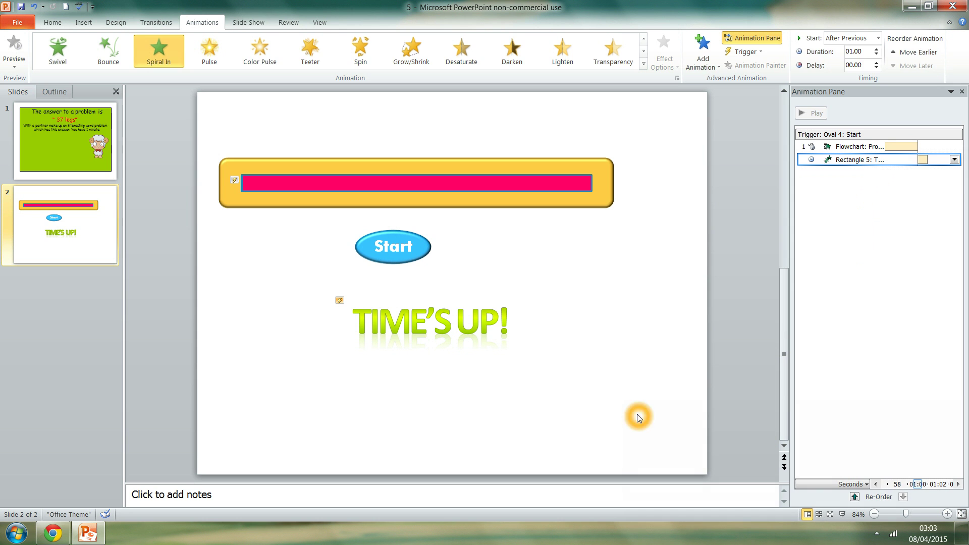
{"action": "mouse_move", "coordinate": [200, 109]}
{"action": "left_mouse_down"}
{"action": "mouse_move", "coordinate": [299, 346]}
{"action": "mouse_move", "coordinate": [640, 398]}
{"action": "mouse_move", "coordinate": [660, 392]}
{"action": "left_mouse_up"}
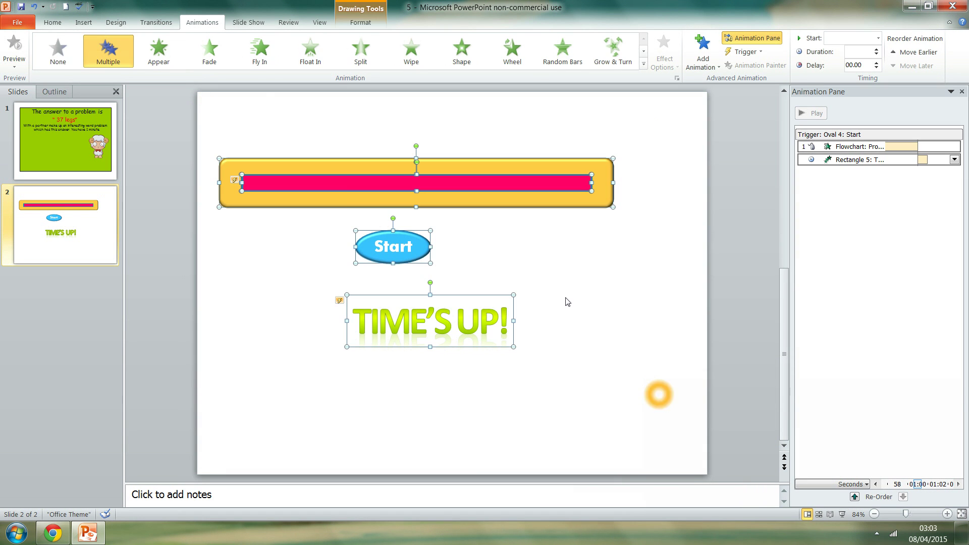
- Cut the four shapes from slide 2 and paste them onto the green 37 legs slide
{"action": "left_click", "coordinate": [52, 22]}
{"action": "left_click", "coordinate": [43, 39]}
{"action": "left_click", "coordinate": [67, 146]}
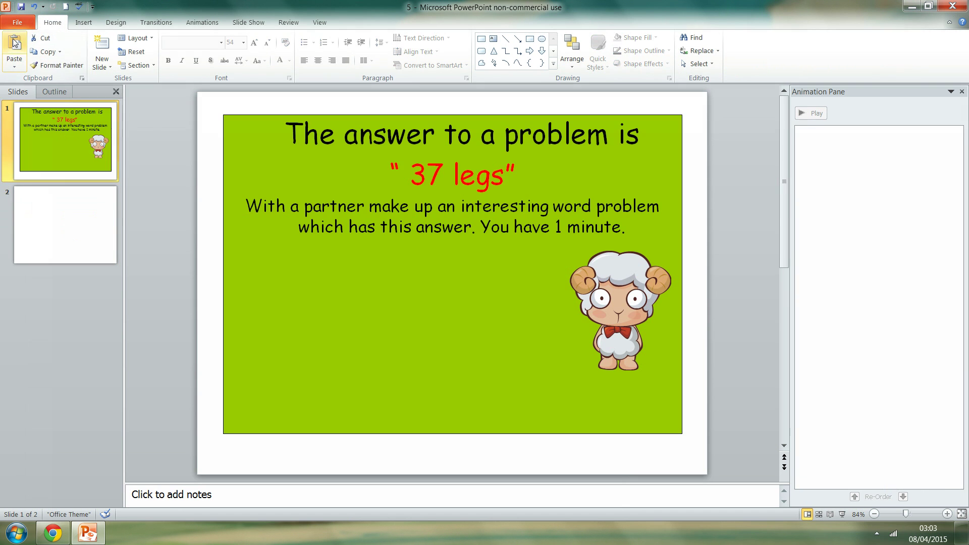
{"action": "key", "text": "ctrl+v"}
- Move the timer bar to the slide's bottom and the Start button below it
{"action": "left_click", "coordinate": [173, 279]}
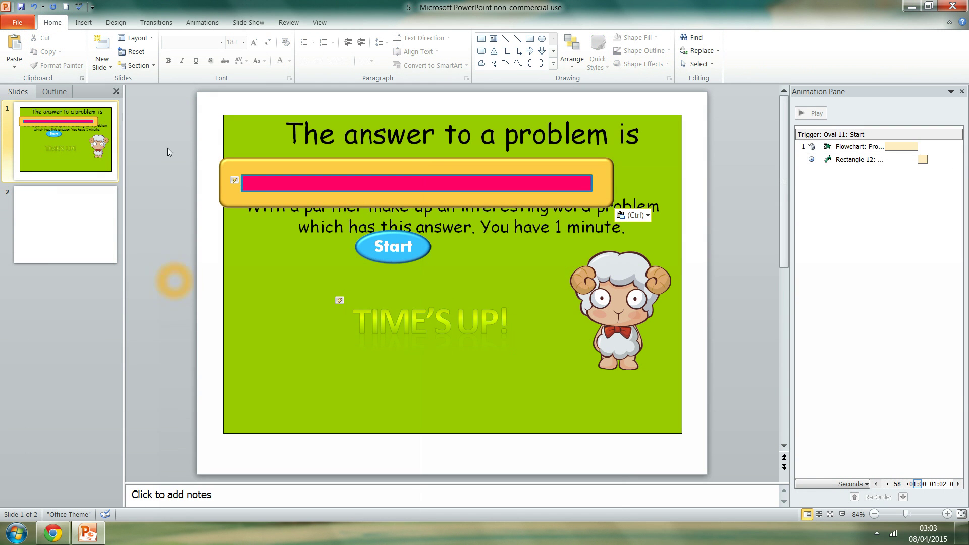
{"action": "left_click_drag", "start_coordinate": [168, 147], "coordinate": [721, 253]}
{"action": "left_click_drag", "start_coordinate": [460, 165], "coordinate": [496, 387]}
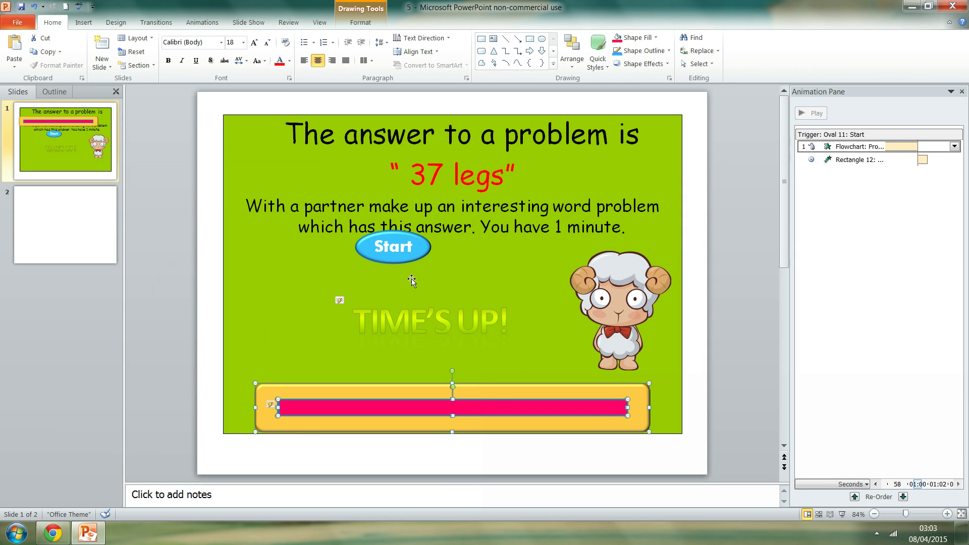
{"action": "left_click", "coordinate": [393, 257]}
{"action": "left_click_drag", "start_coordinate": [396, 236], "coordinate": [471, 437]}
- Colour the TIME'S UP! text red and nudge it slightly right
{"action": "left_click", "coordinate": [454, 318]}
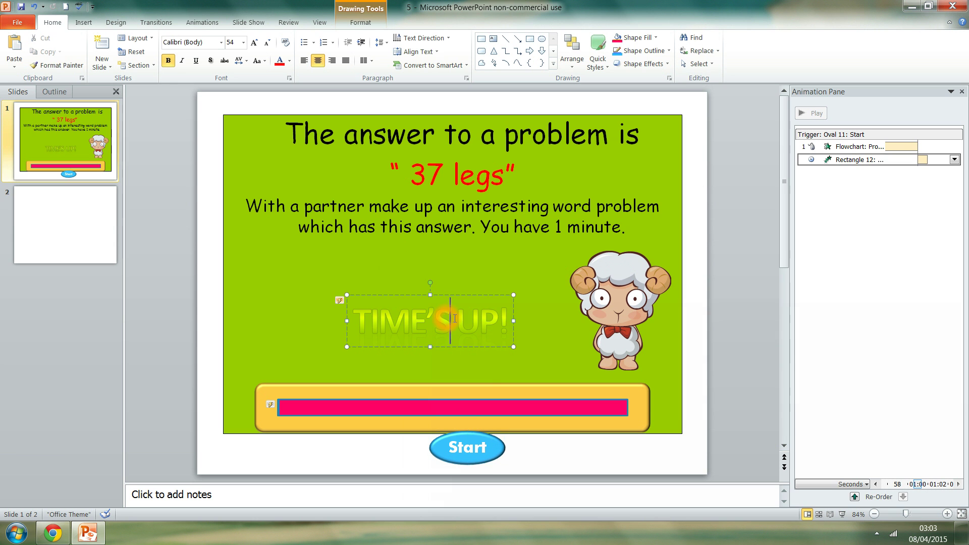
{"action": "left_click_drag", "start_coordinate": [507, 317], "coordinate": [367, 274]}
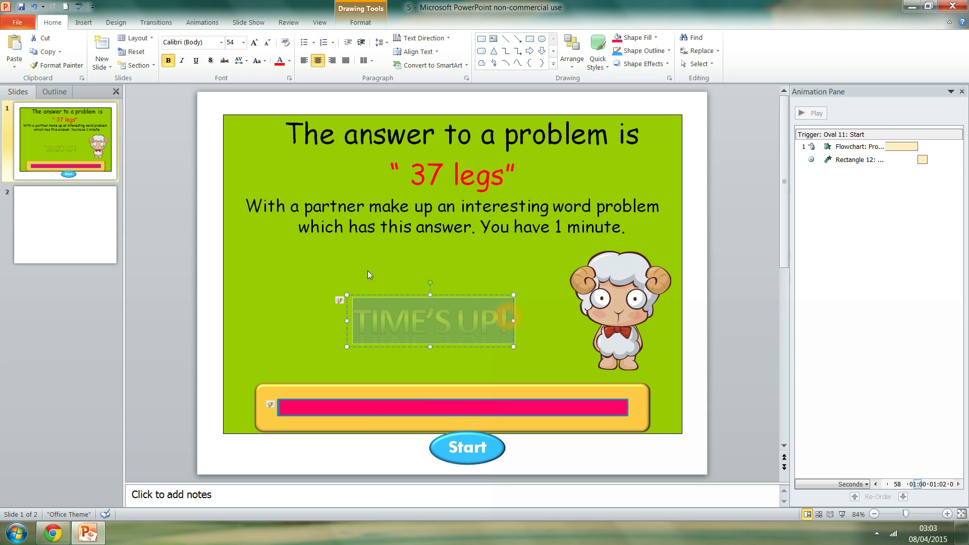
{"action": "left_click", "coordinate": [84, 23]}
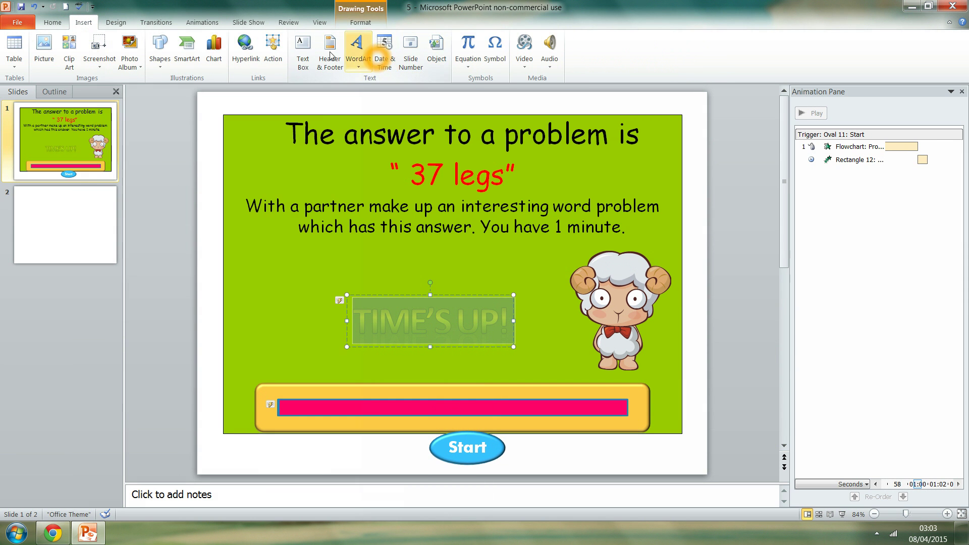
{"action": "left_click", "coordinate": [53, 22]}
{"action": "left_click", "coordinate": [278, 62]}
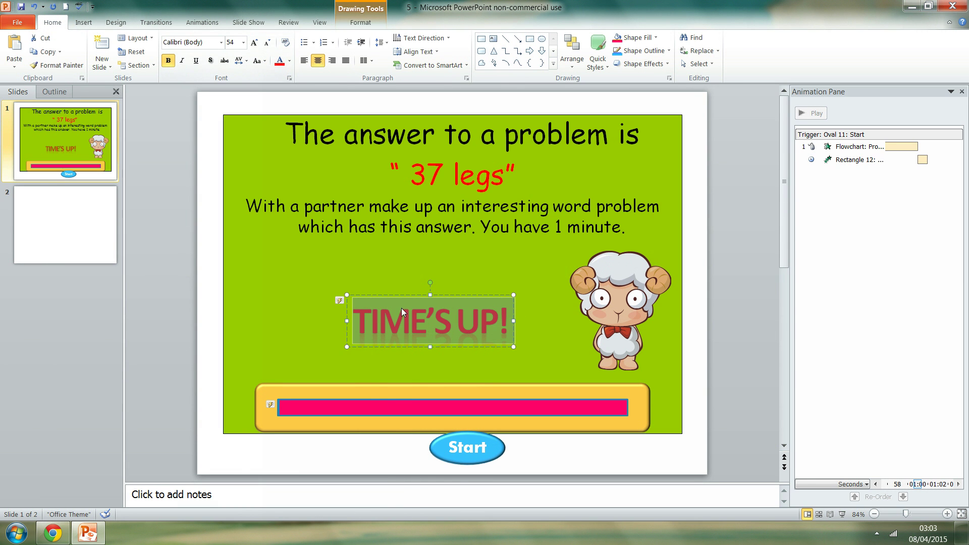
{"action": "mouse_move", "coordinate": [400, 296]}
{"action": "left_mouse_down"}
{"action": "mouse_move", "coordinate": [414, 277]}
{"action": "mouse_move", "coordinate": [416, 294]}
{"action": "left_mouse_up"}
{"action": "left_click", "coordinate": [211, 273]}
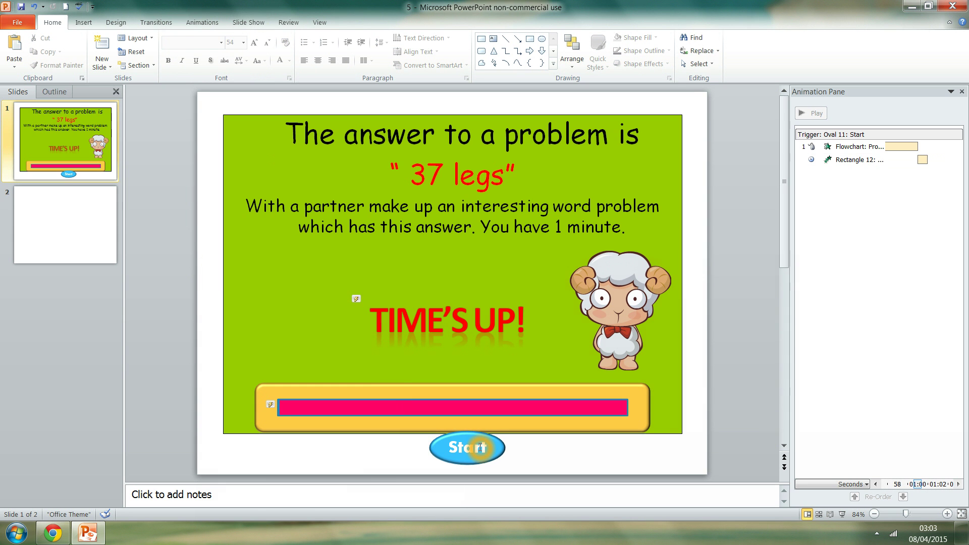